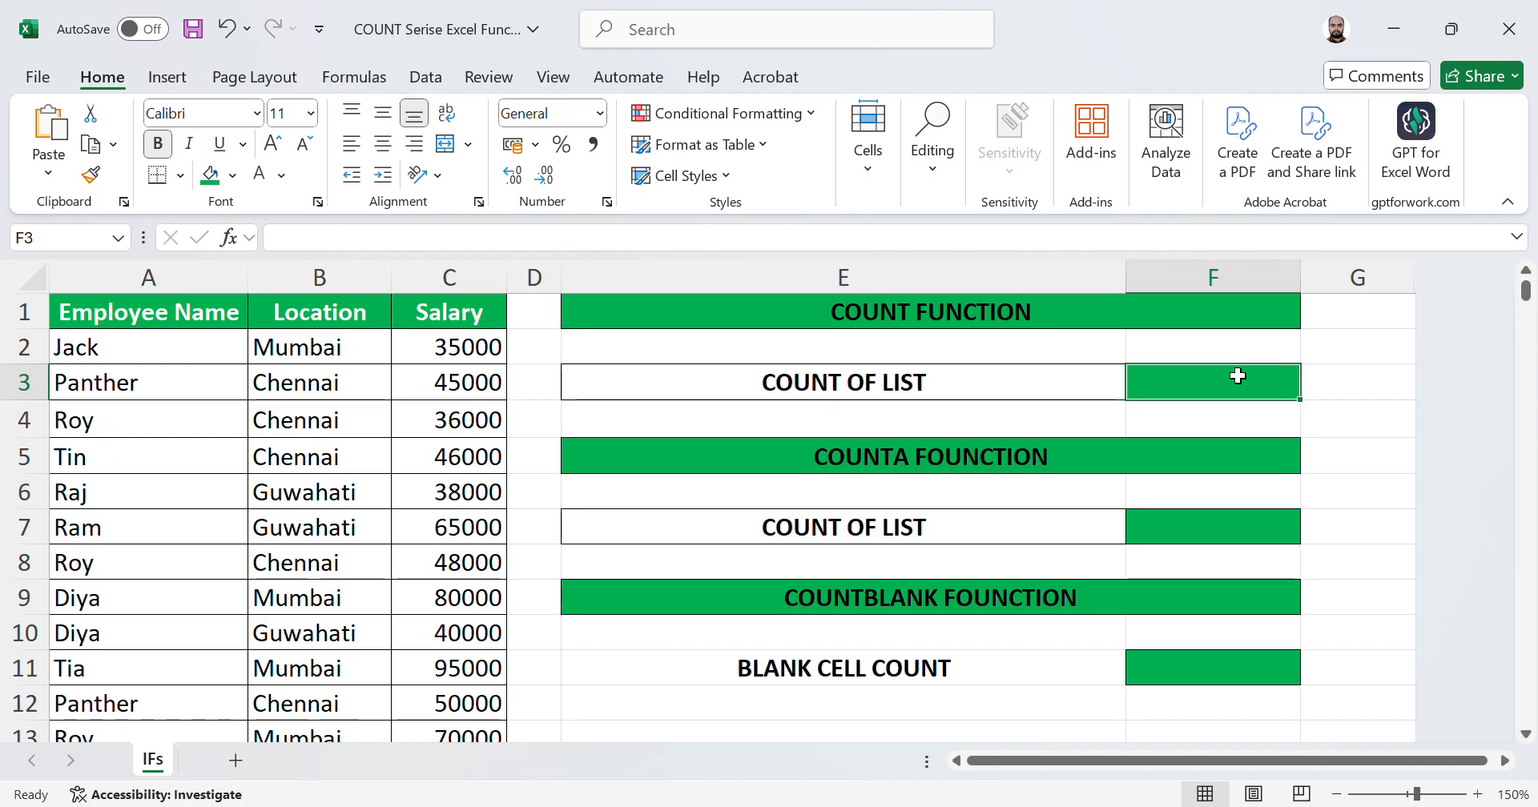
Step: In F3, enter the formula =COUNT(C2:C39) to count the numeric salary cells
type("=")
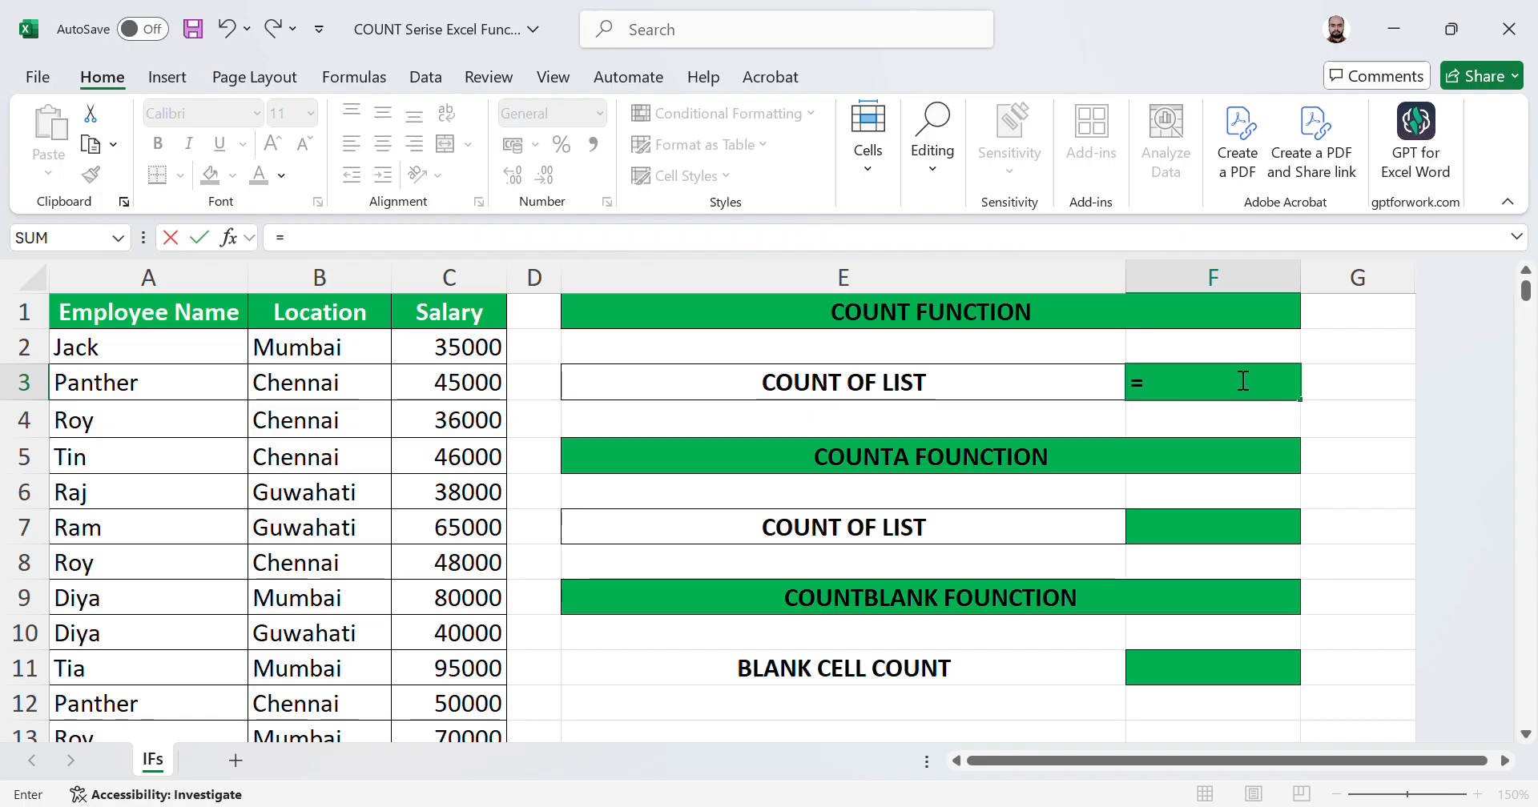
type("COUNT")
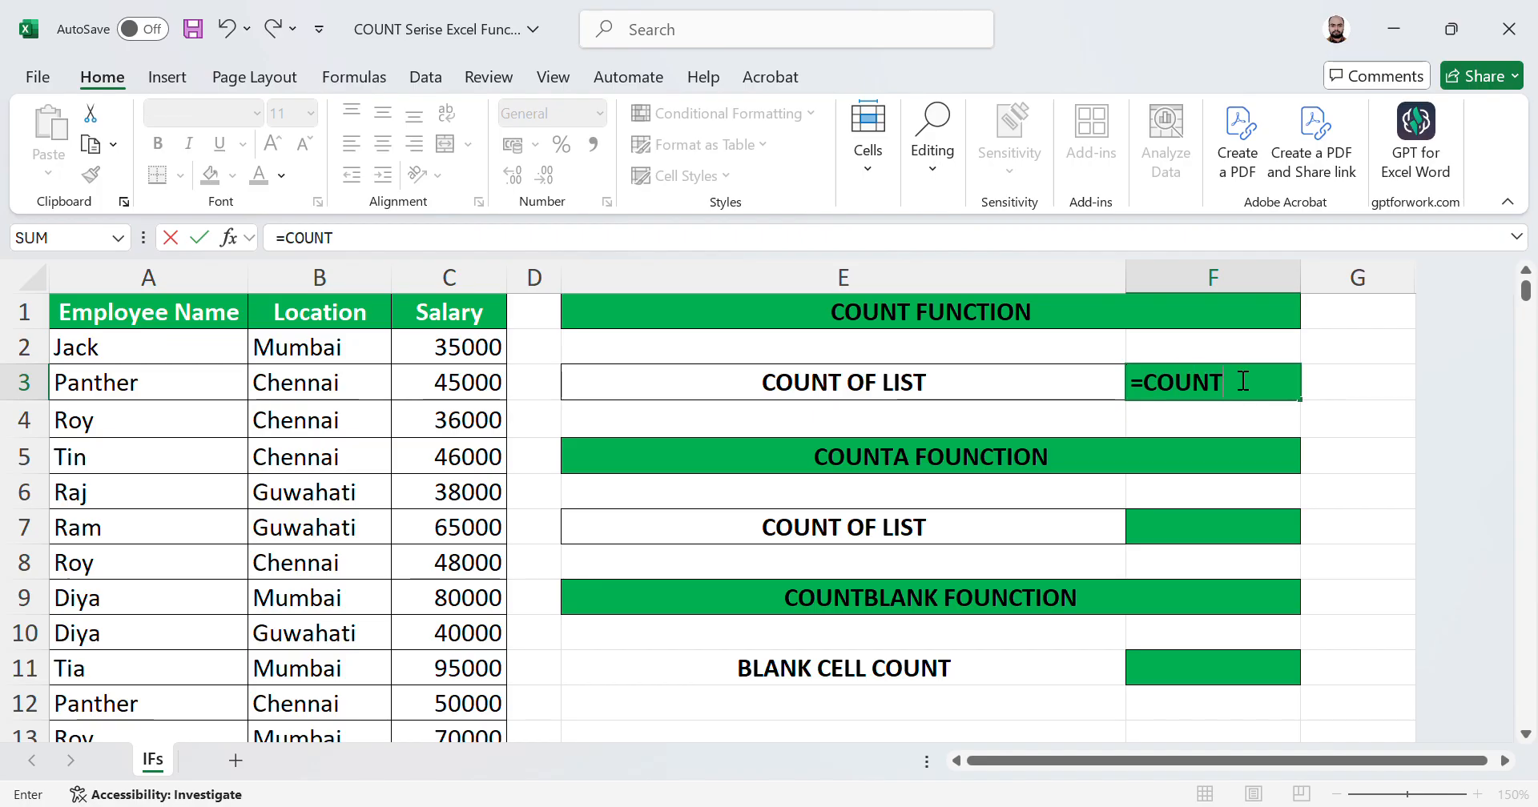
type("(")
key("Left")
key("Left")
key("Left")
key("Up")
key("Down")
key("Up")
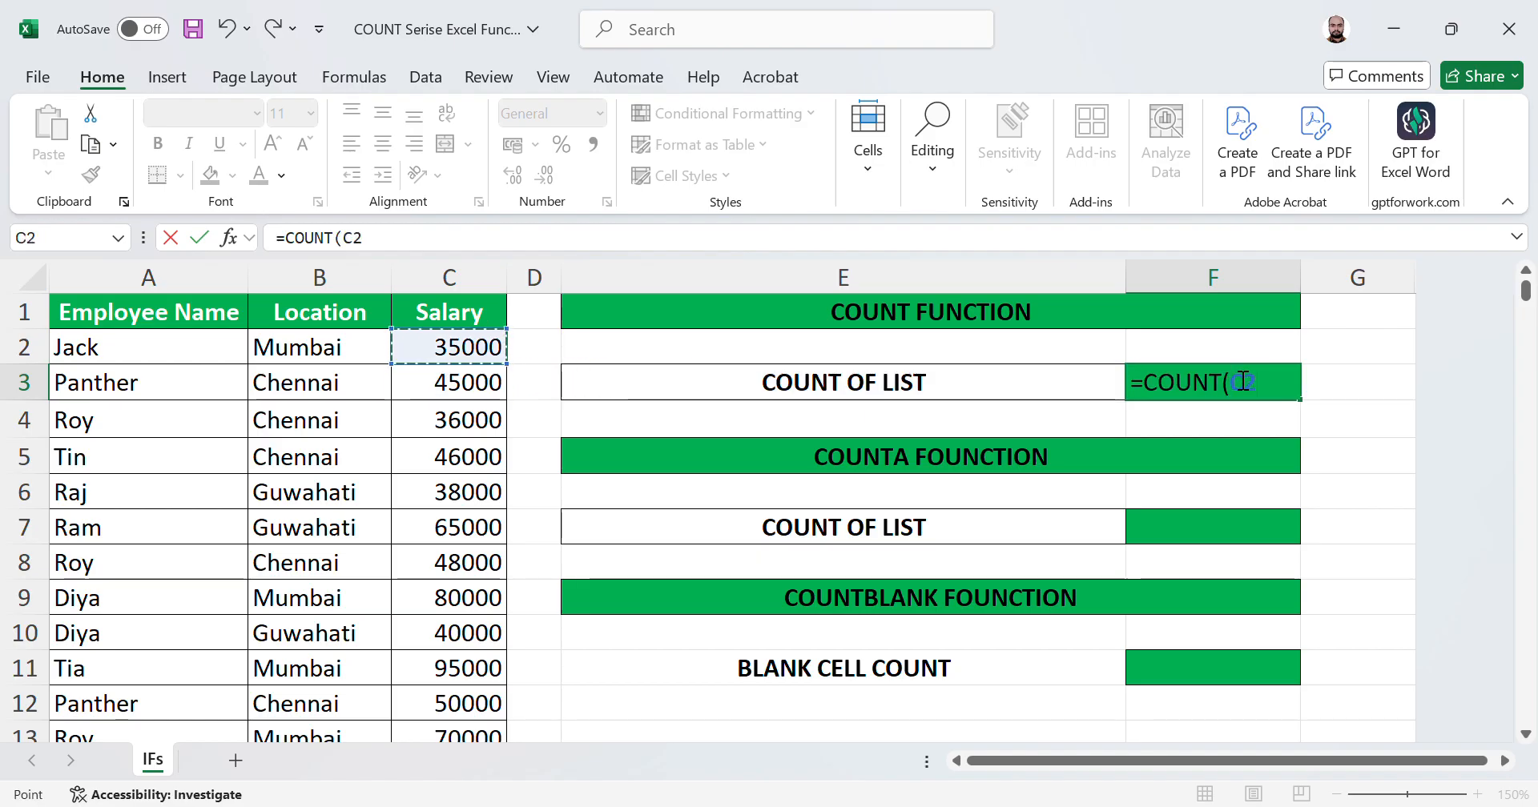
key("ctrl+shift+Down")
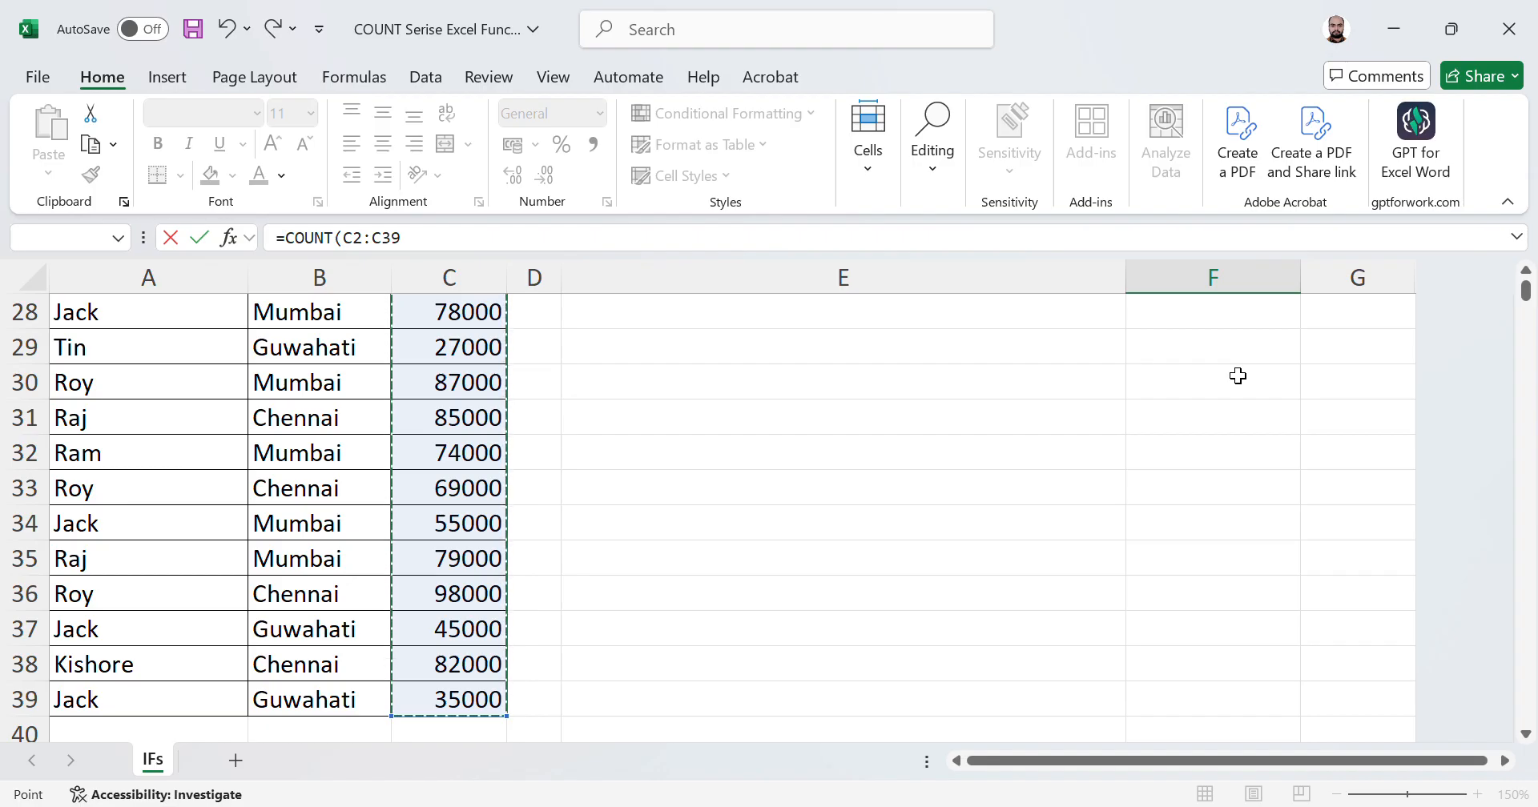
type(")")
key("Return")
key("Up")
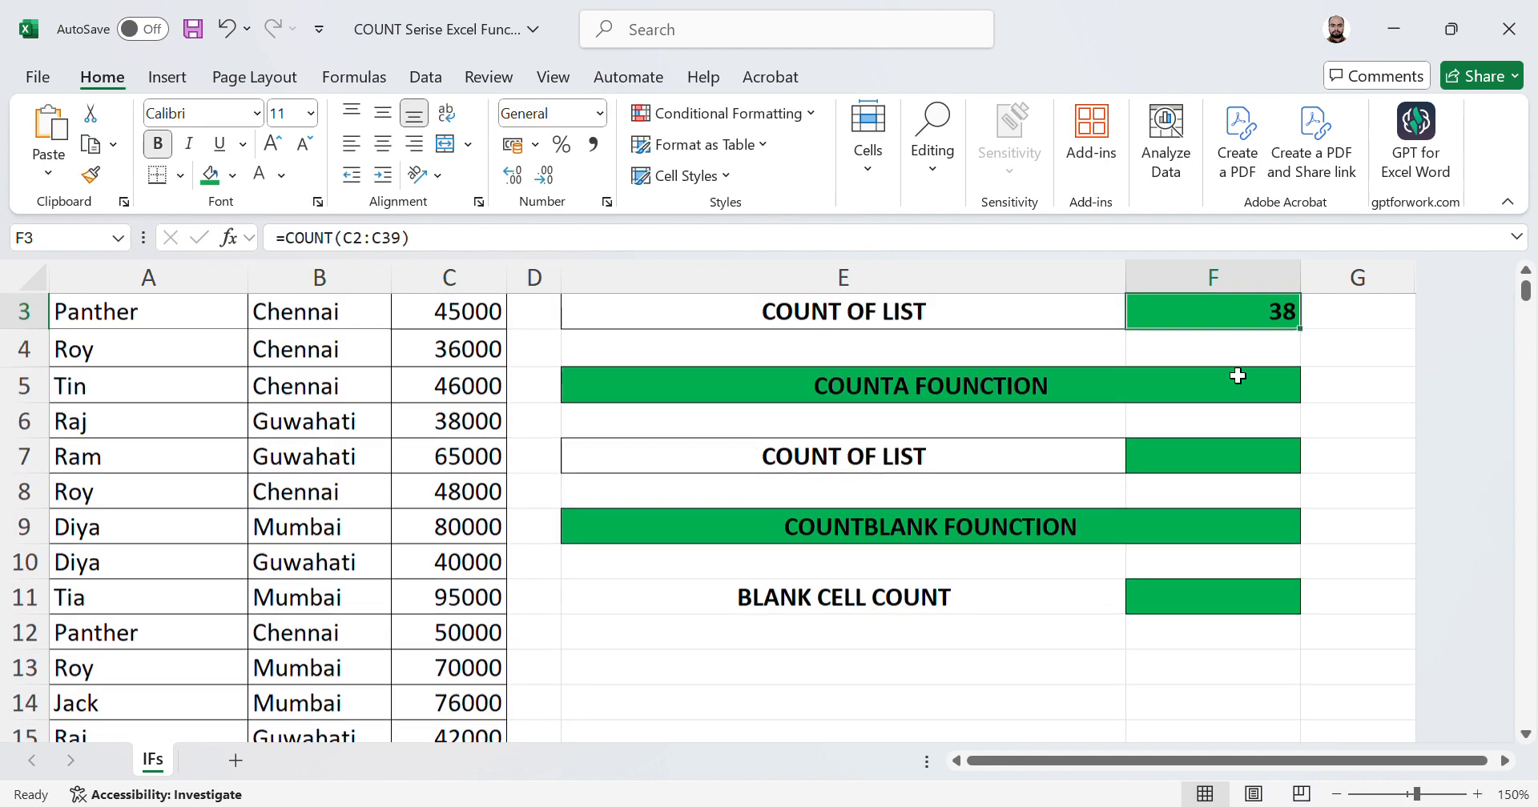
Step: Select the salary range C2:C39 to check how many cells it contains
key("Up")
key("Down")
key("Up")
key("Left")
key("Left")
key("Left")
key("Up")
key("Down")
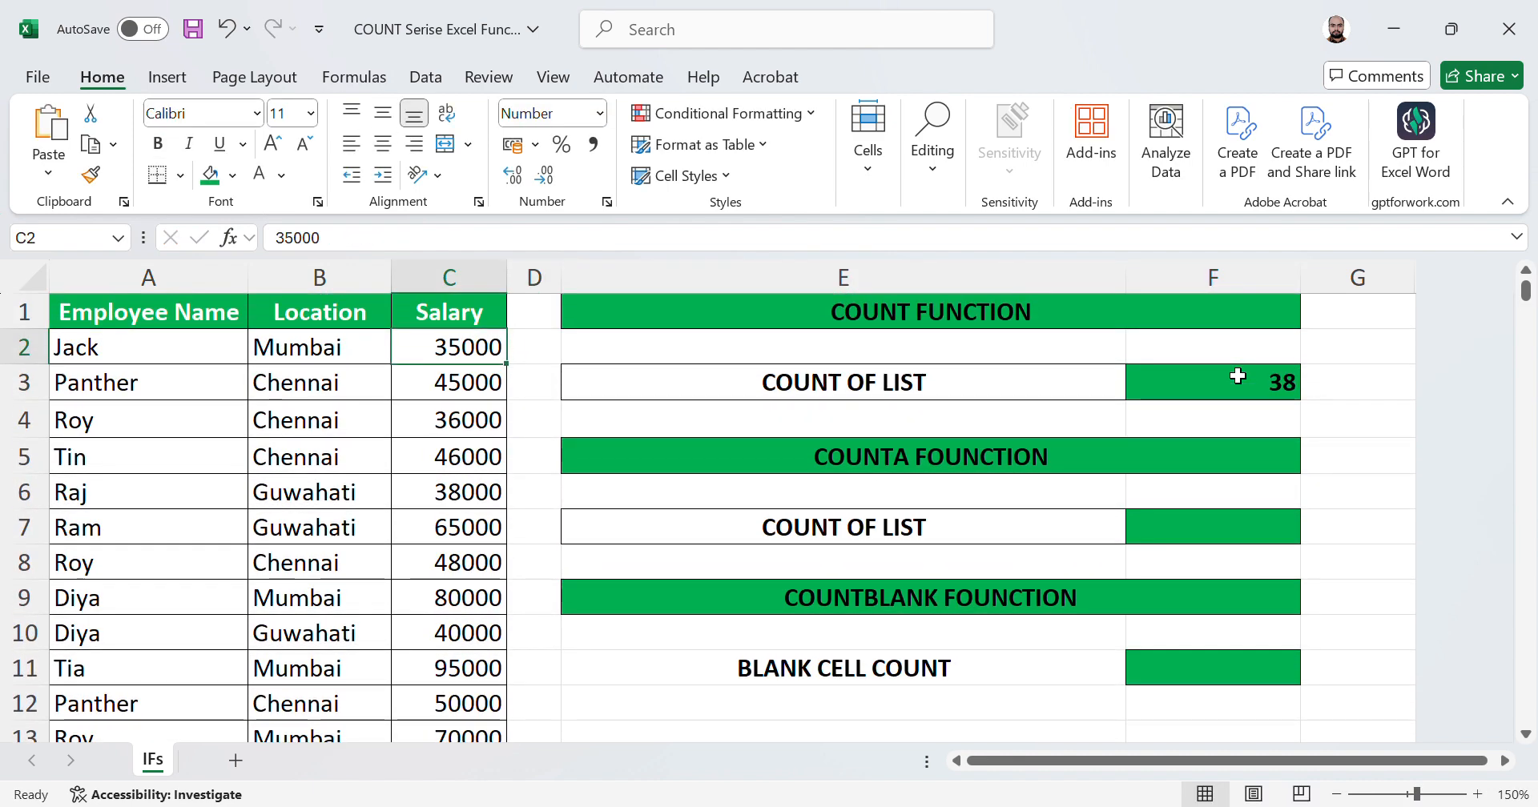
key("ctrl+shift+Down")
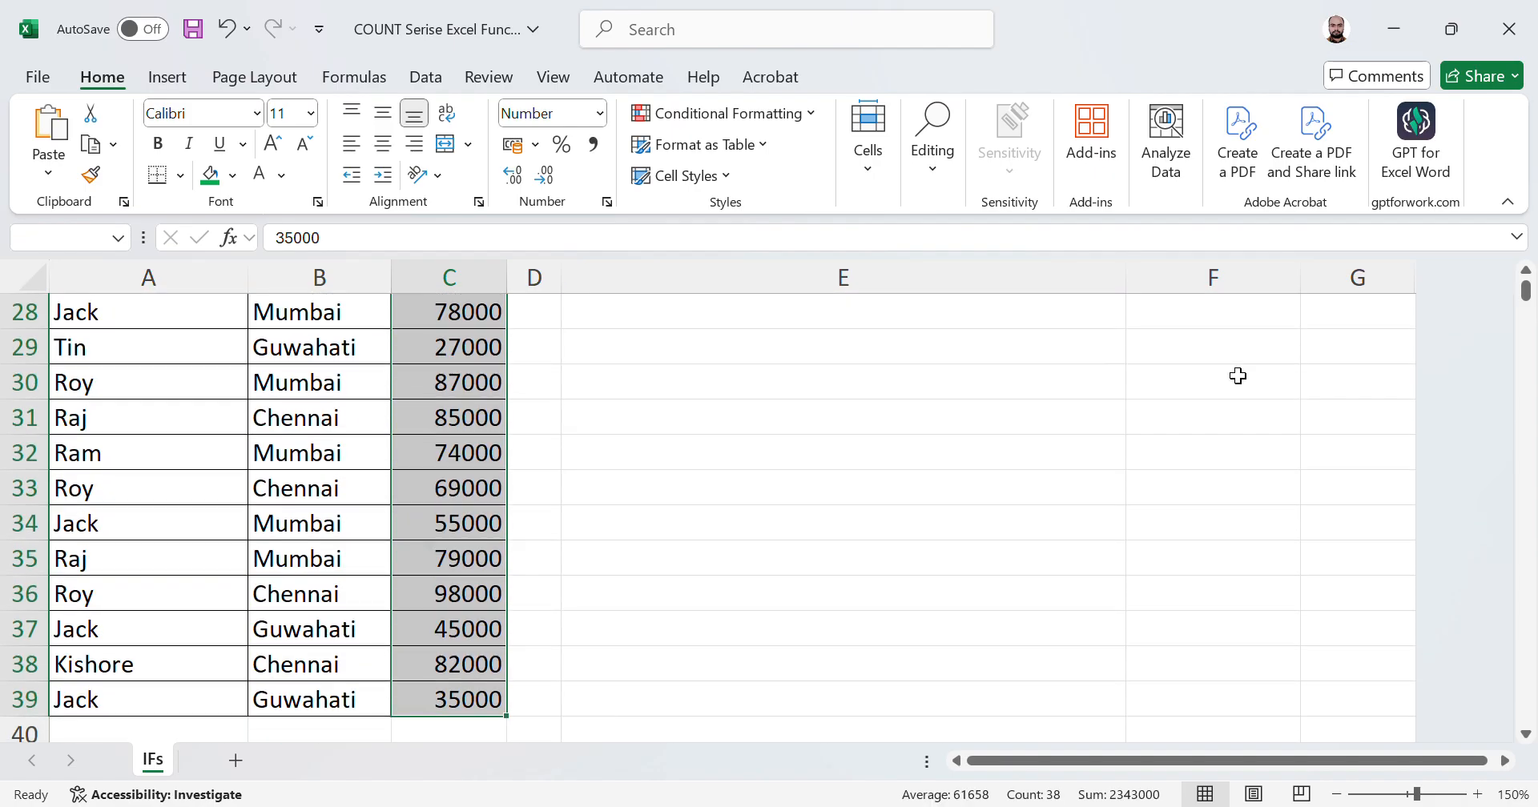
key("Up")
key("Down")
key("ctrl+shift+Down")
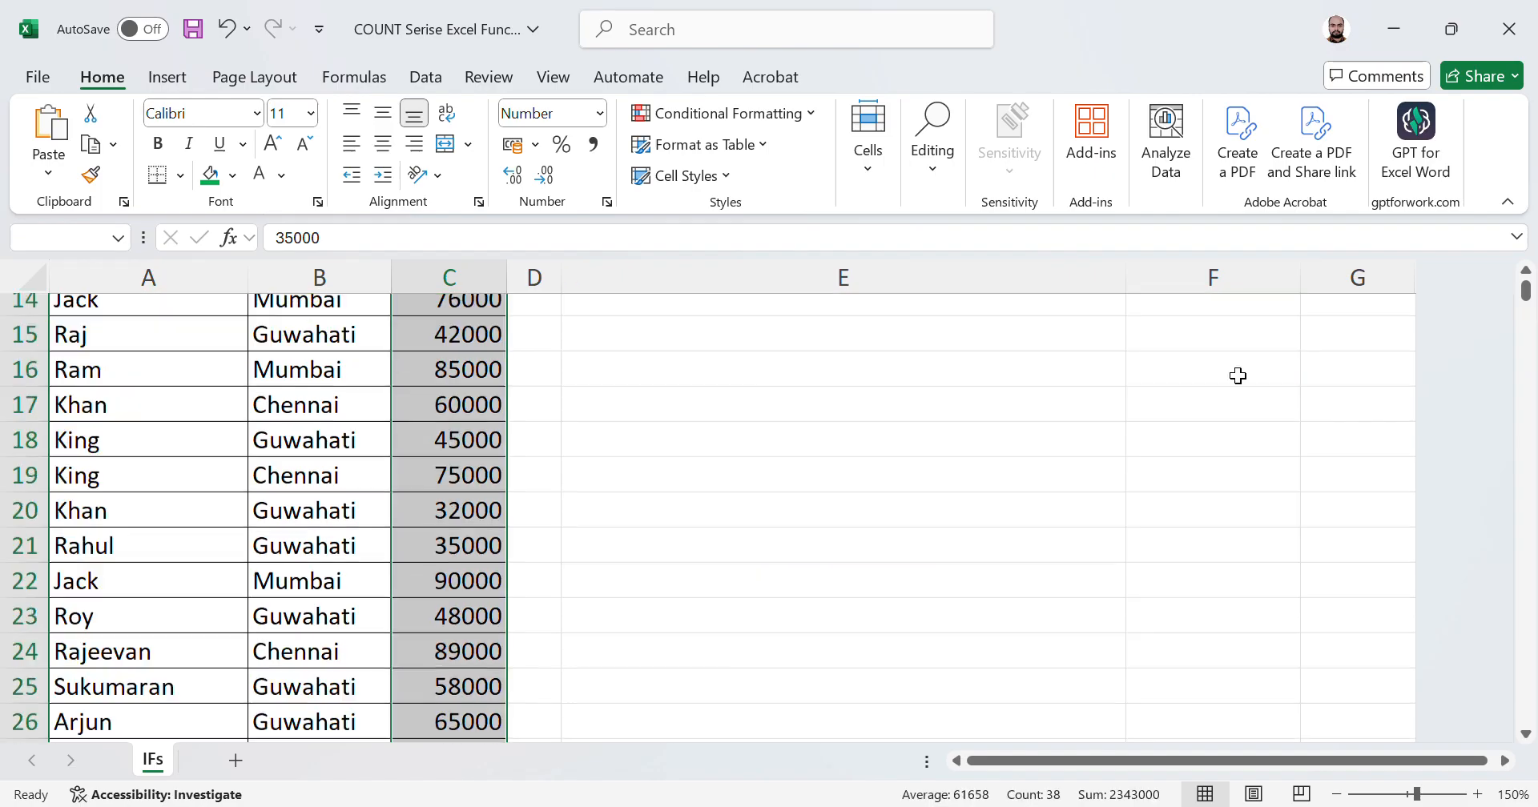
key("Up")
key("Right")
key("Right")
key("Right")
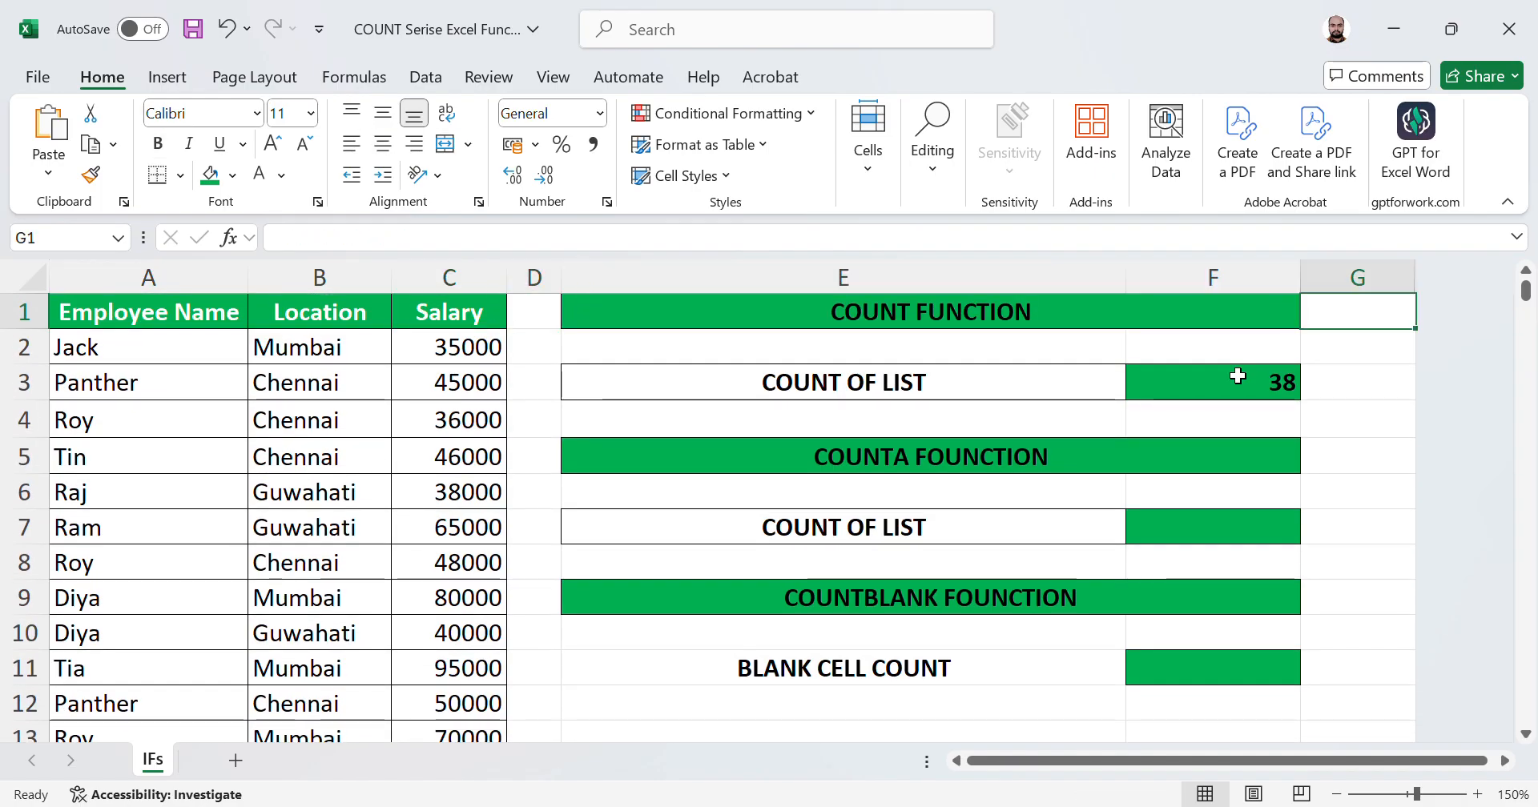
Step: Replace the salary in C13 with a person's name as text
key("Down")
key("Down")
key("Left")
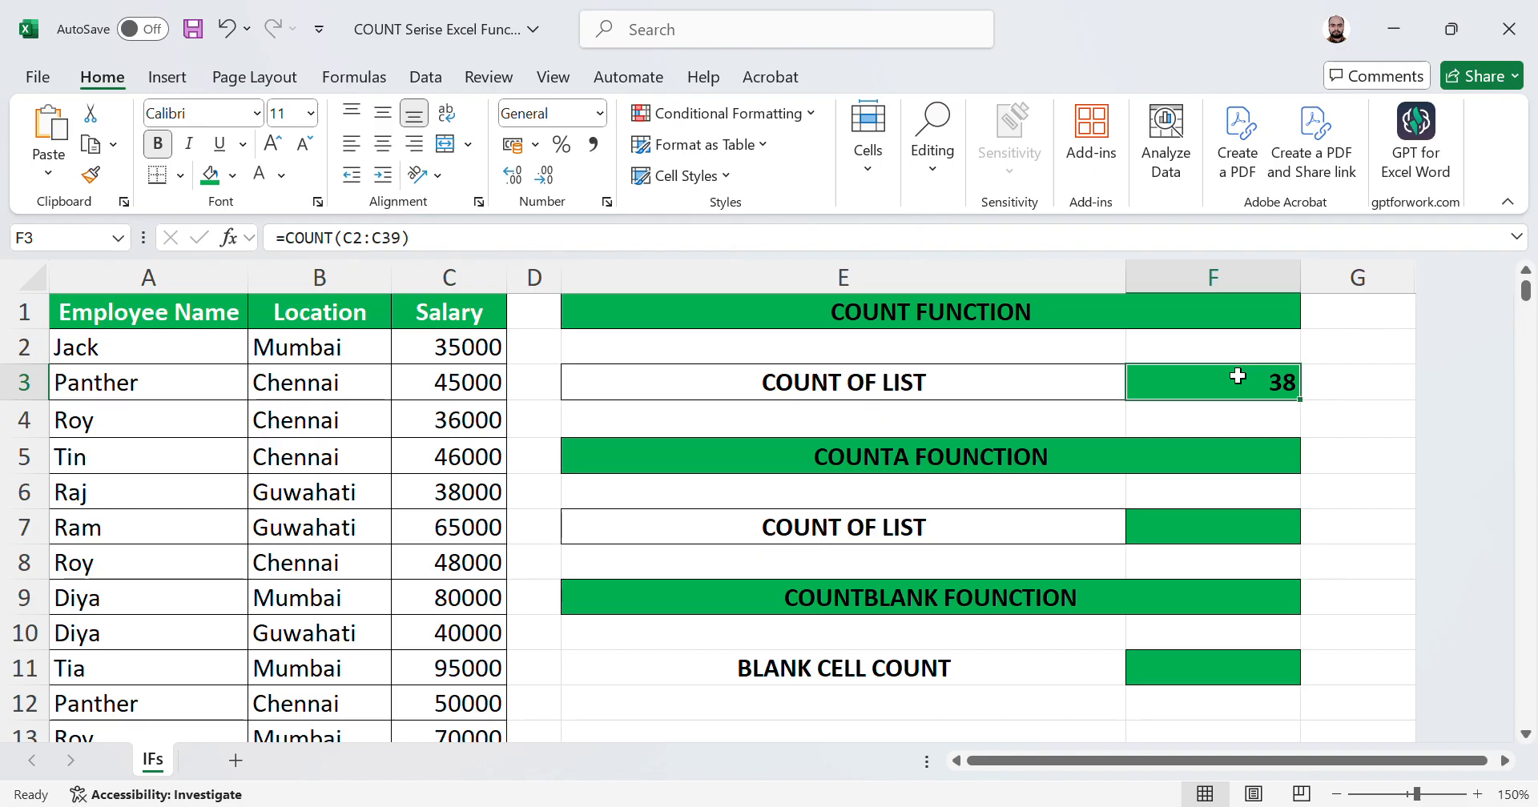
key("Left")
key("Left")
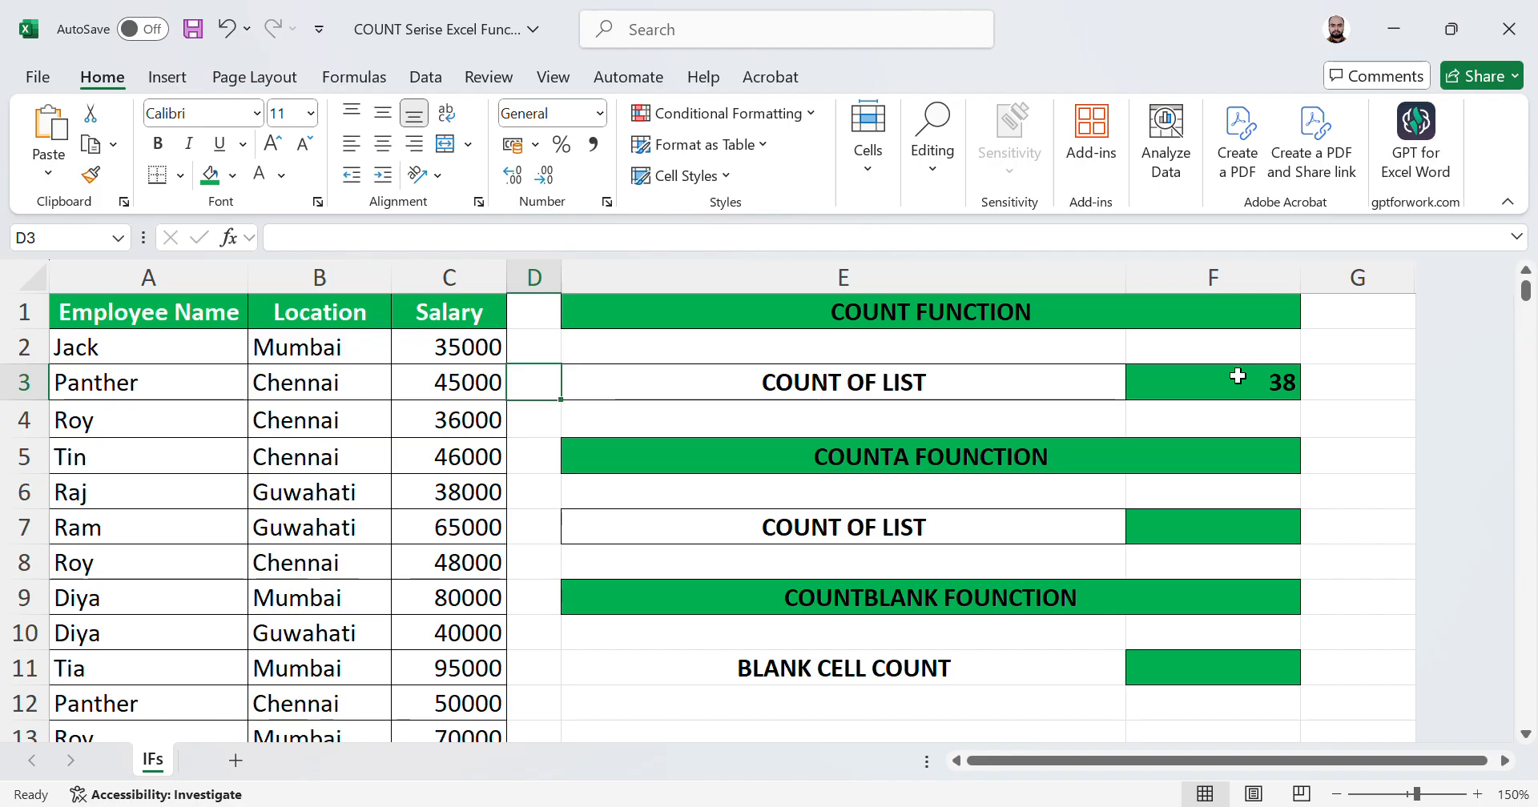
key("Left")
key("Down")
key("Down")
key("Down")
key("Down")
key("Down")
key("Down")
key("Down")
key("Down")
key("Down")
key("Down")
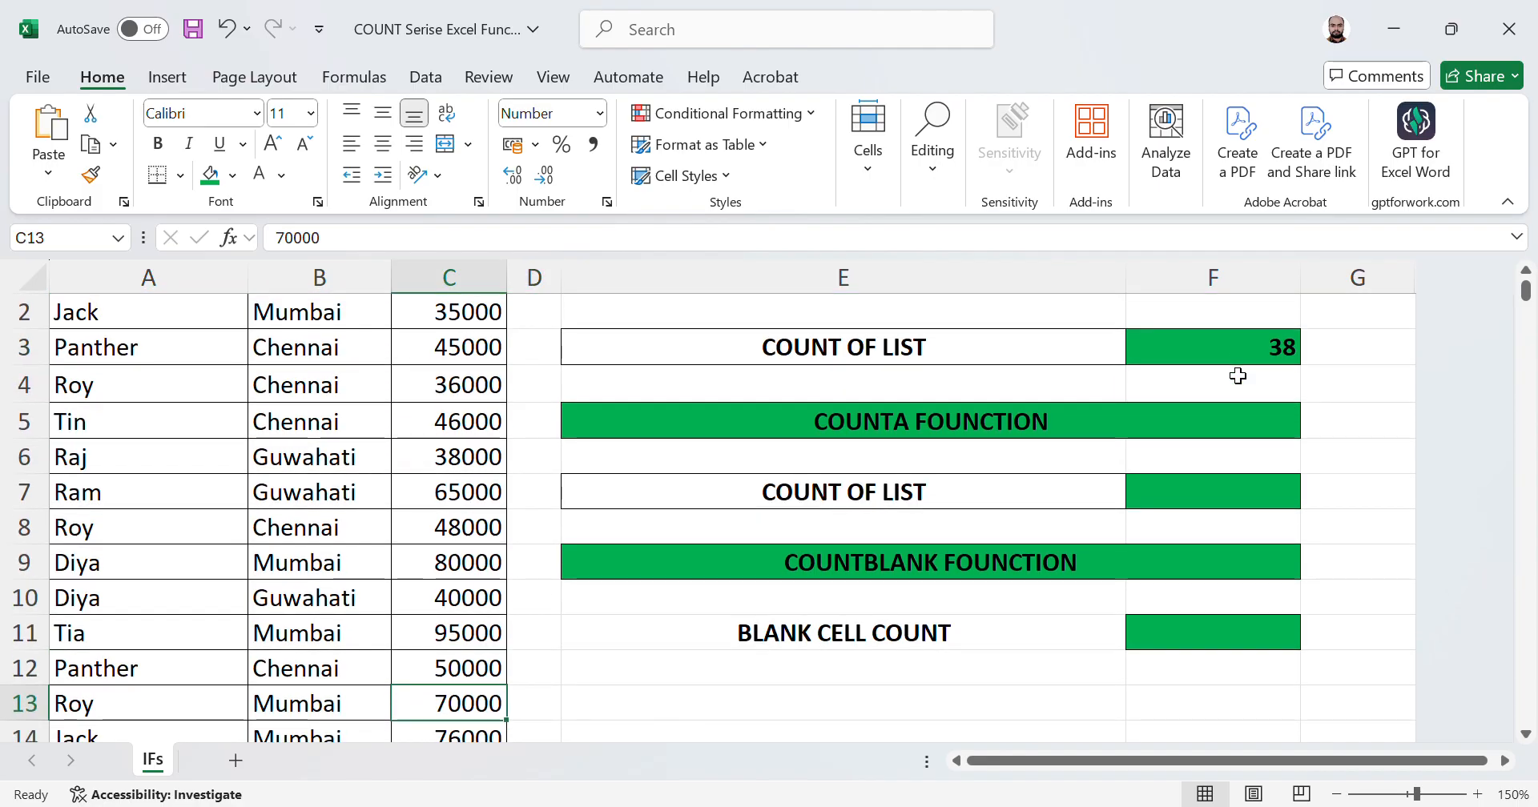
type("N")
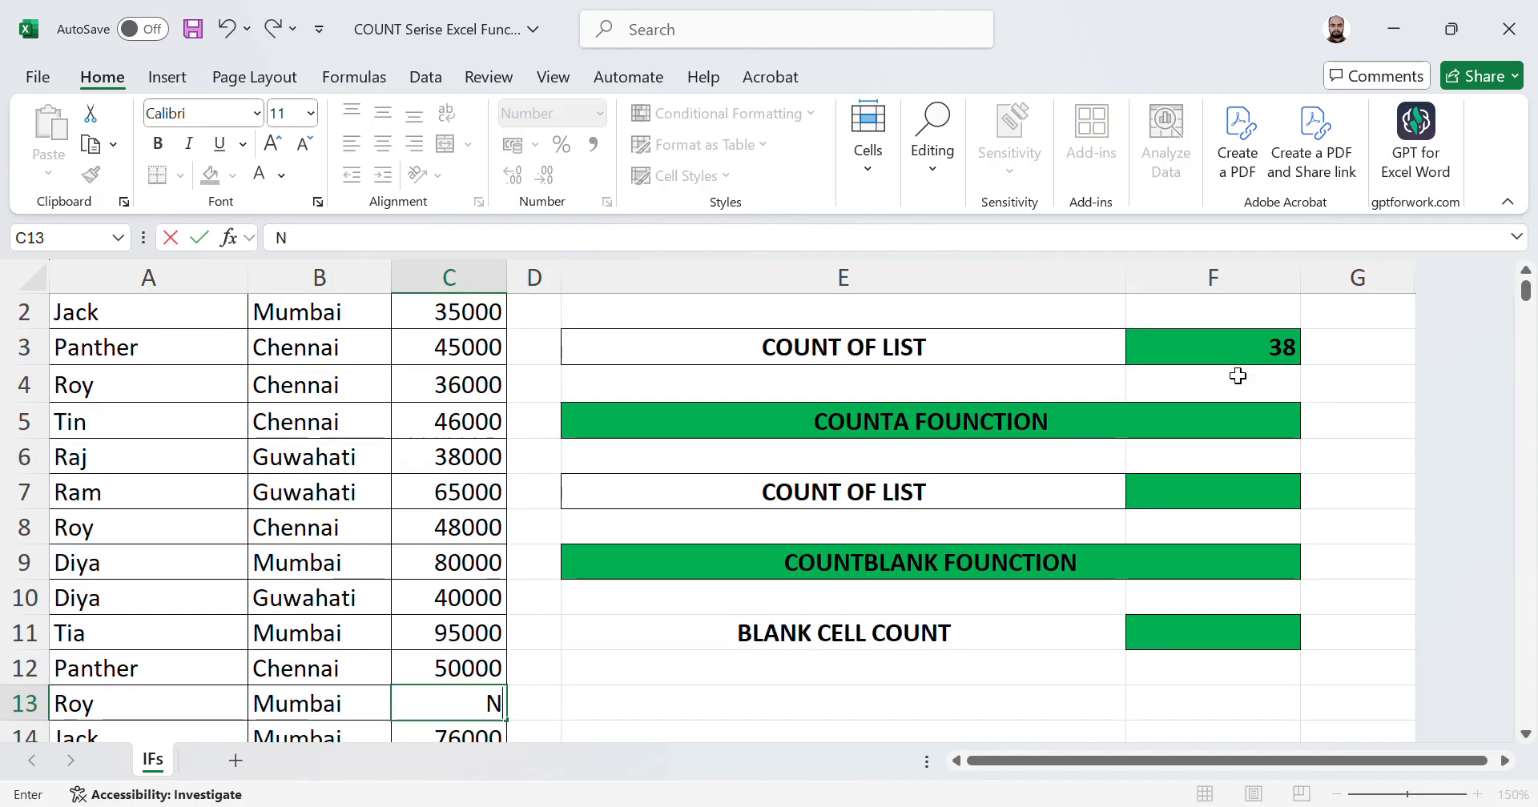
type("eeraj")
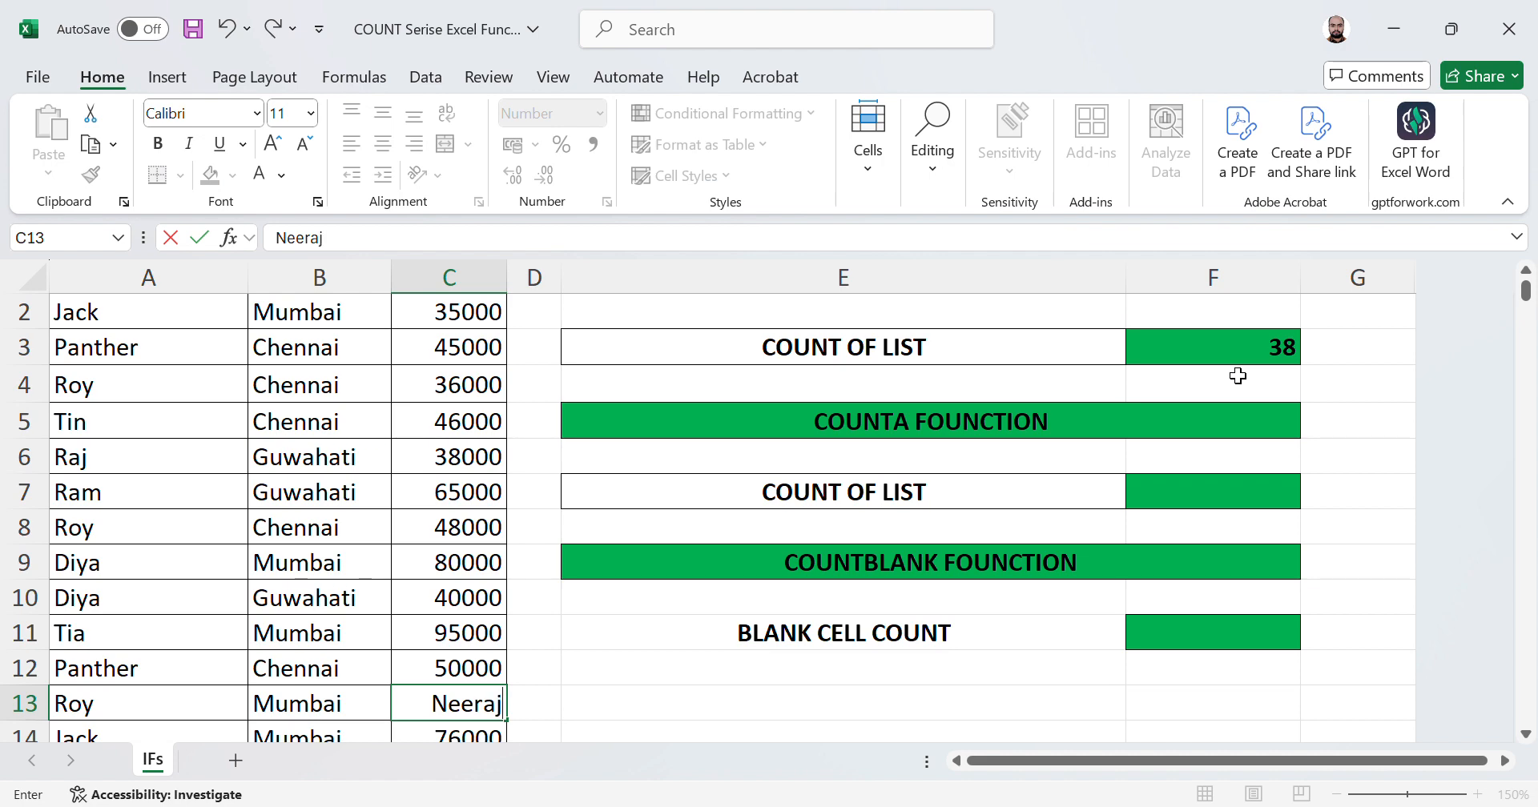
key("Return")
Step: Replace the salaries in C15 and C18 with the text values ABC and @@@
key("Down")
type("ABC")
key("Return")
key("Down")
key("Down")
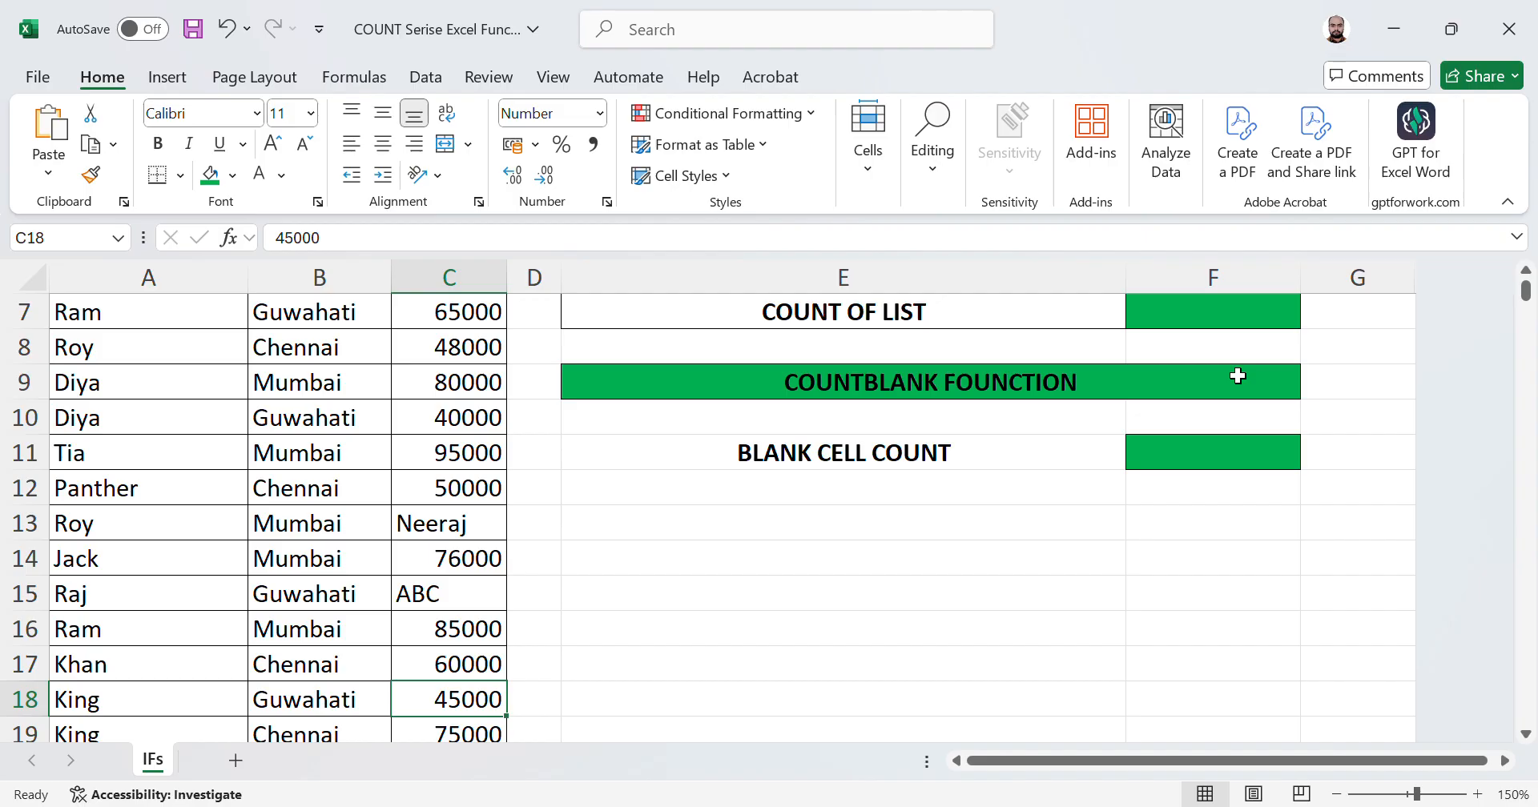
type("@@@")
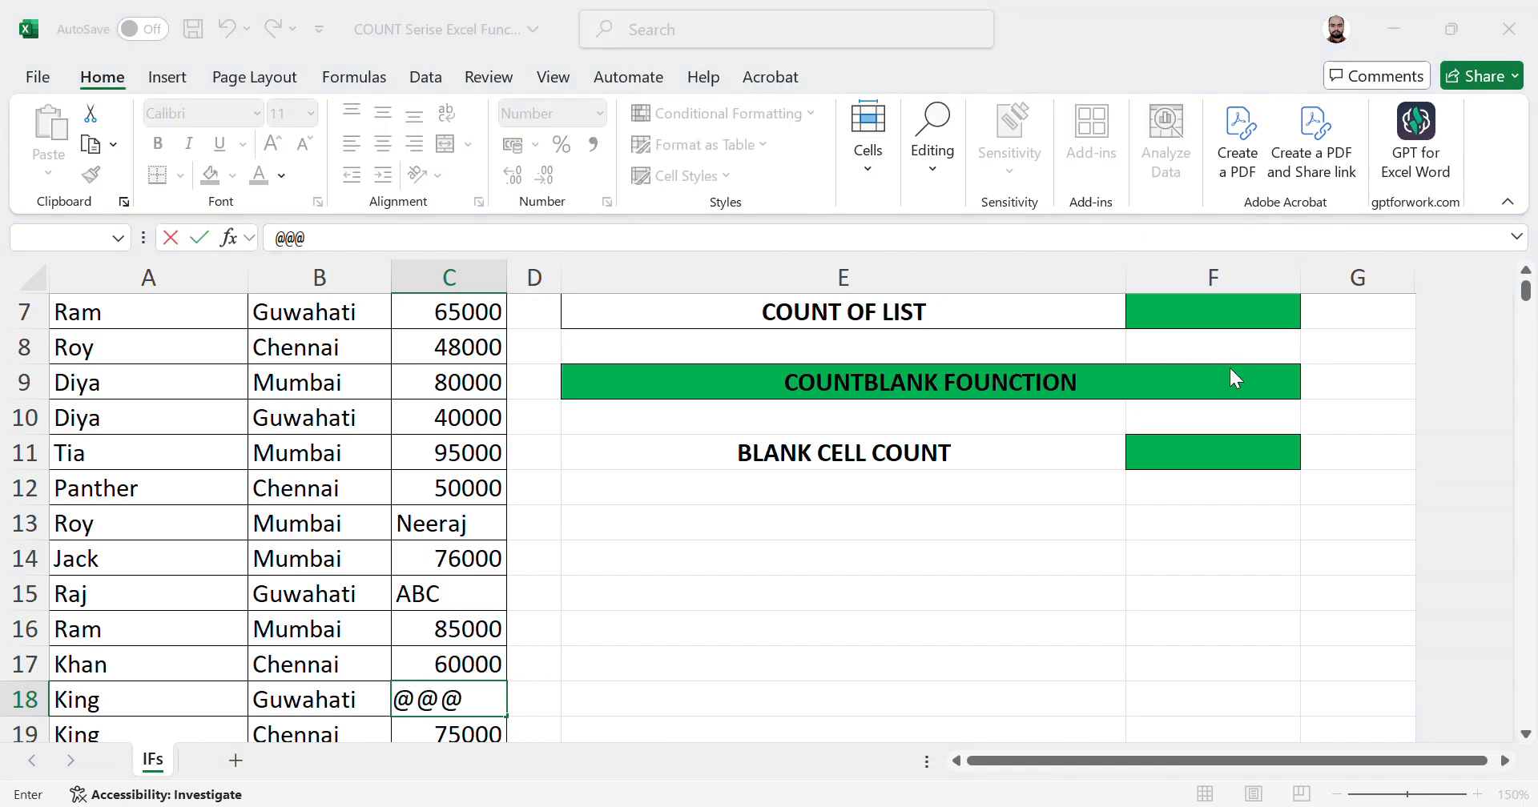
key("Return")
Step: Inspect the COUNT result in F3 against the salary column entries
key("Up")
key("Up")
key("Up")
key("Up")
key("Up")
key("Up")
key("Up")
key("Up")
key("Up")
key("Up")
key("Up")
key("Up")
key("Up")
key("Up")
key("Up")
key("Up")
key("Up")
key("Up")
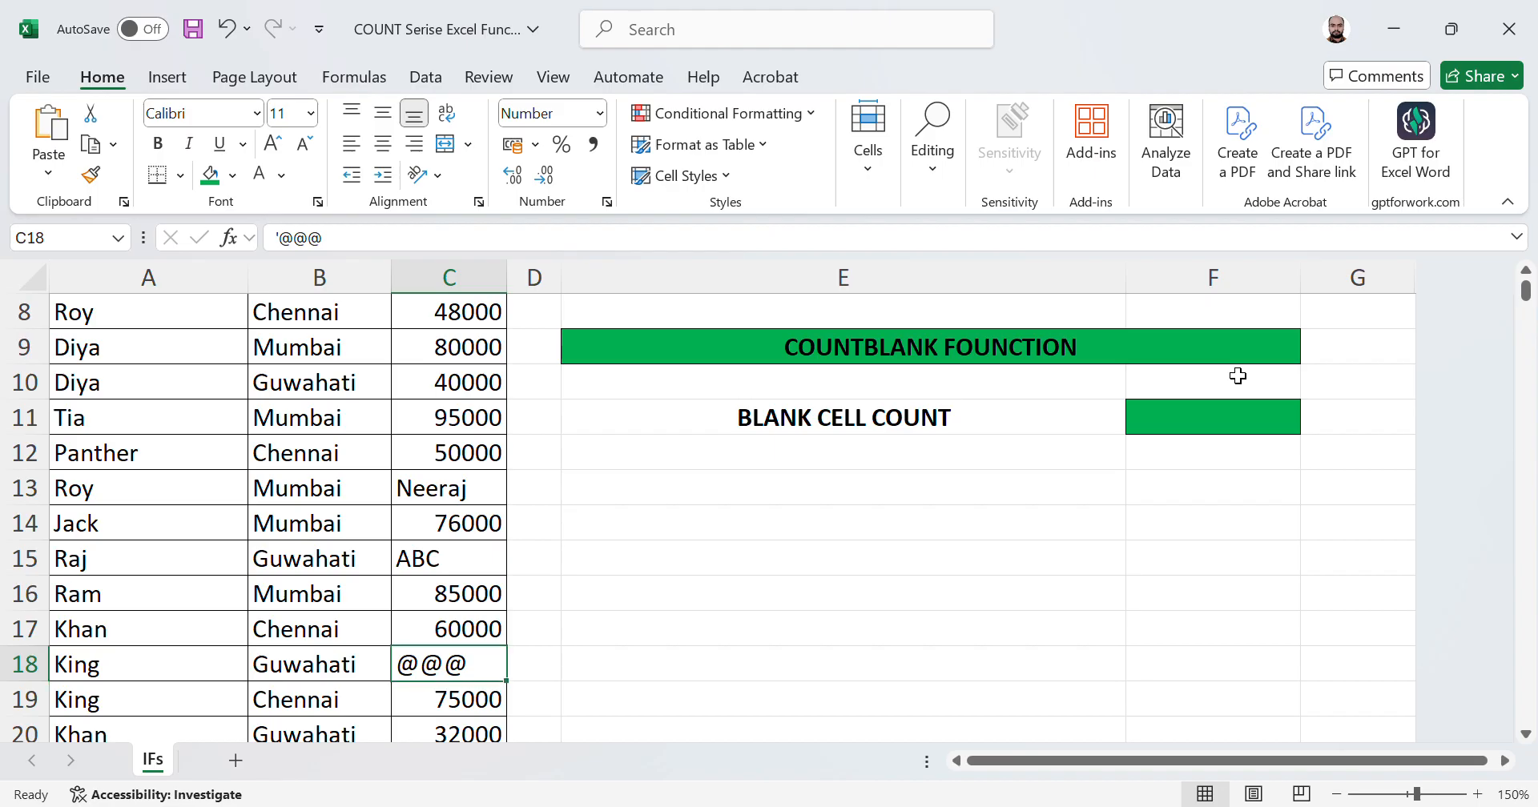
key("Right")
key("Right")
key("Down")
key("Right")
key("Down")
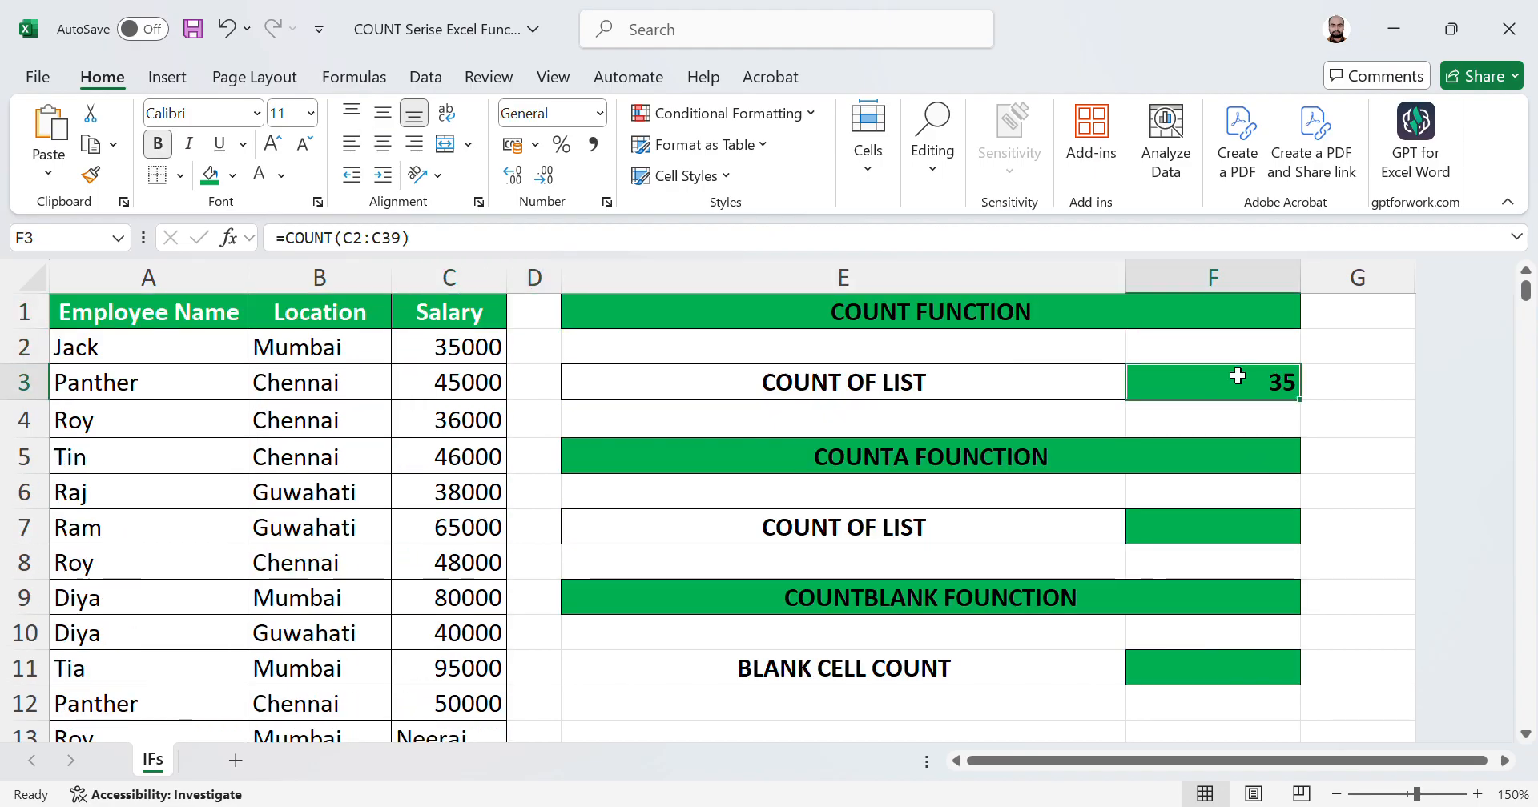
key("Left")
key("Left")
key("Right")
key("Right")
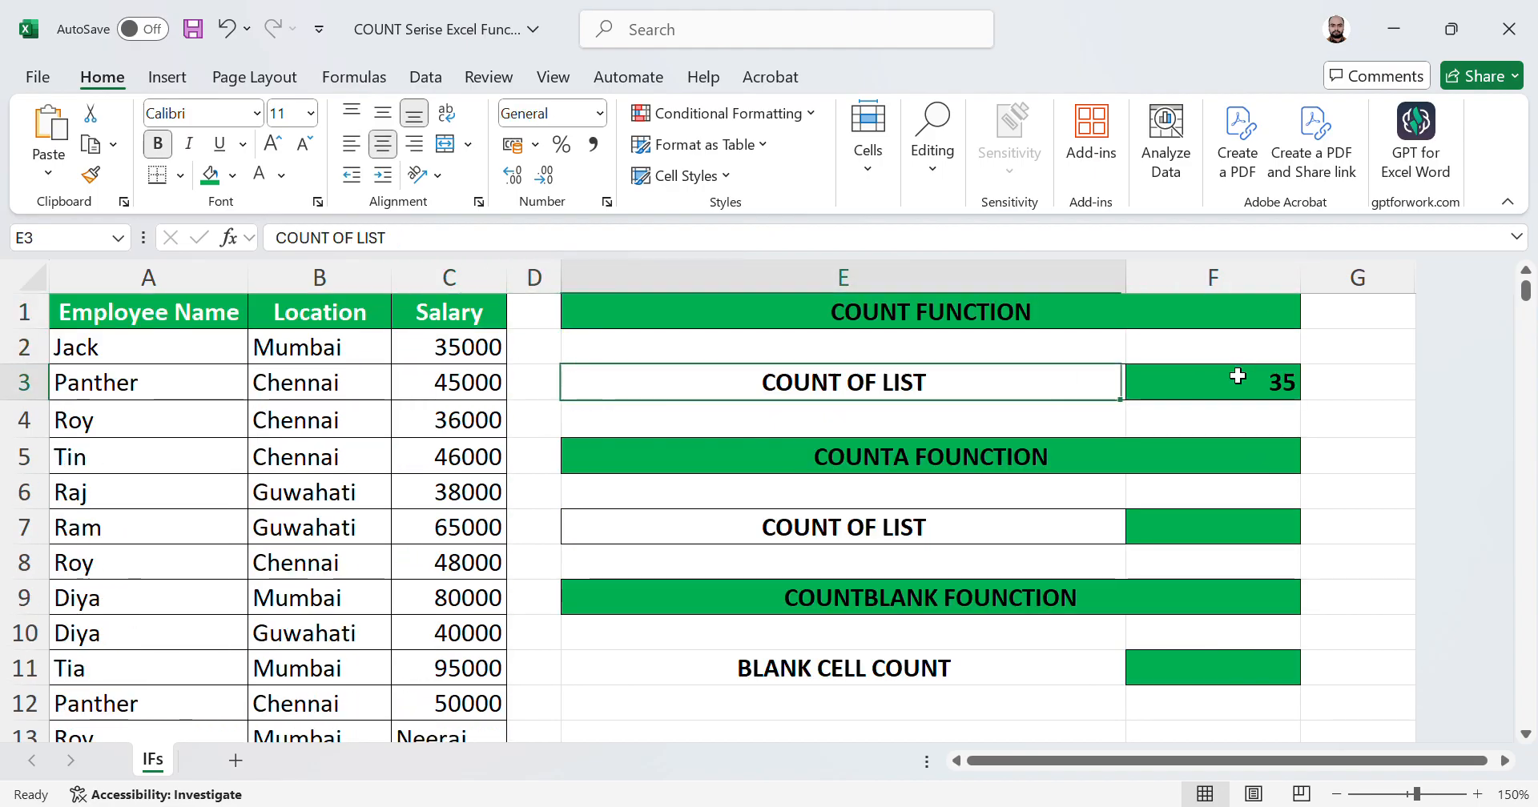
key("Left")
key("Left")
key("Left")
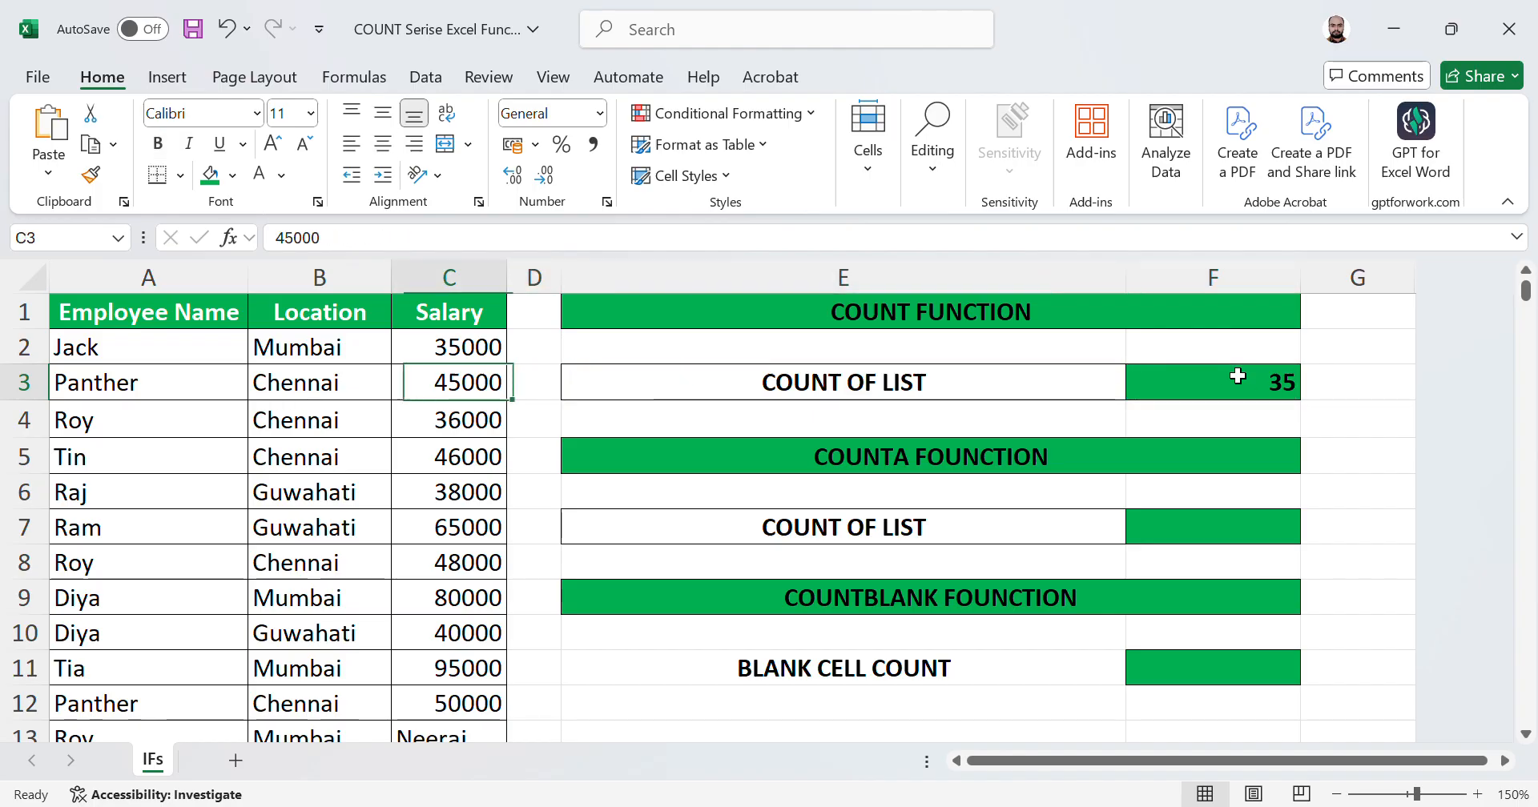
key("Up")
key("Up")
key("Down")
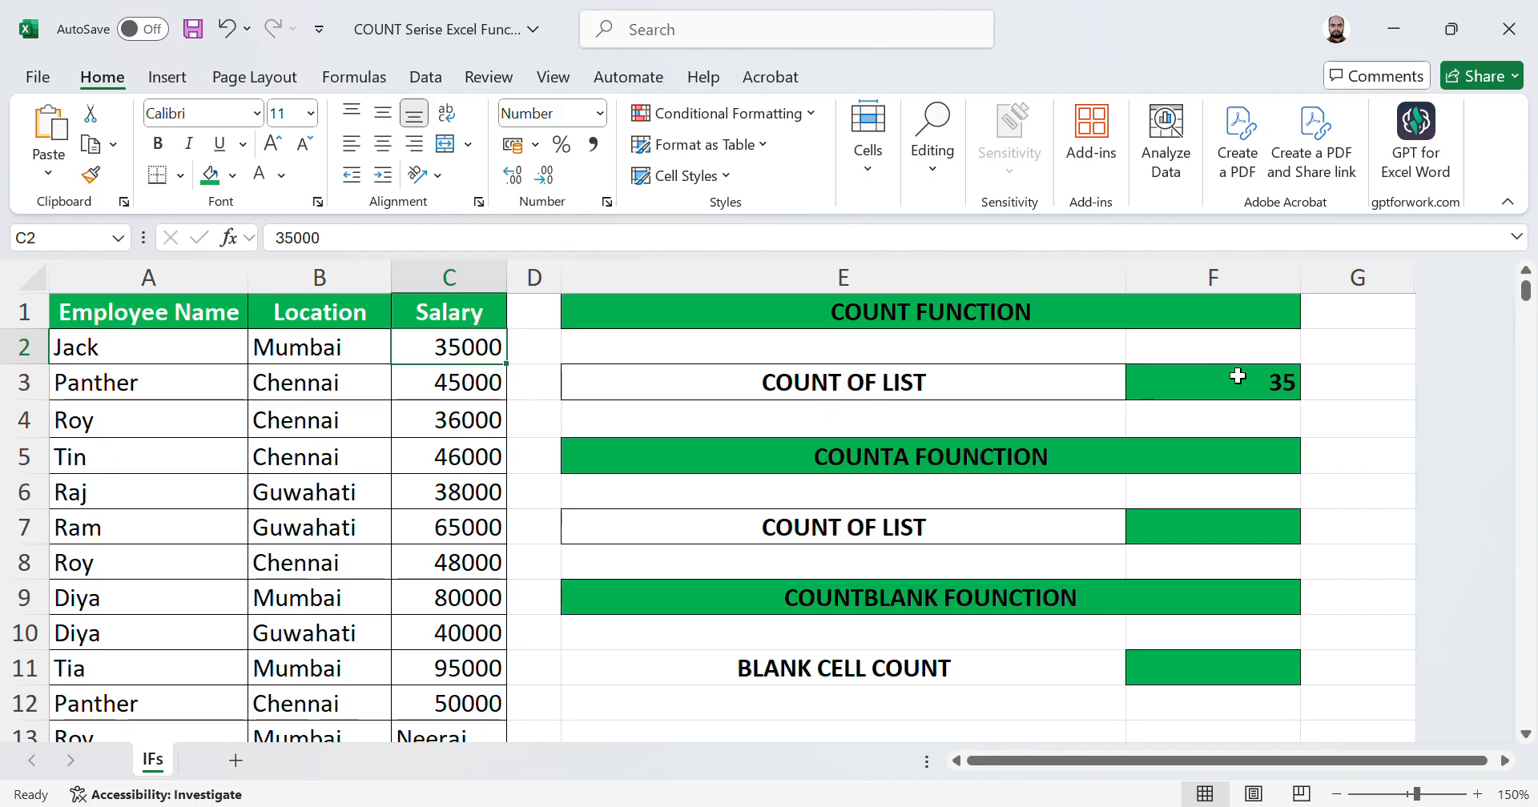
key("Down")
key("Down")
key("Down")
key("Down")
key("Down")
key("Down")
key("Down")
key("Down")
key("Down")
key("Down")
key("Down")
key("Down")
key("Down")
key("Down")
key("Down")
key("Down")
key("Up")
key("Up")
key("Up")
key("Up")
key("Up")
key("Up")
key("Up")
key("Up")
key("Up")
key("Up")
key("Up")
key("Up")
key("Up")
key("Up")
key("Up")
key("Up")
key("Up")
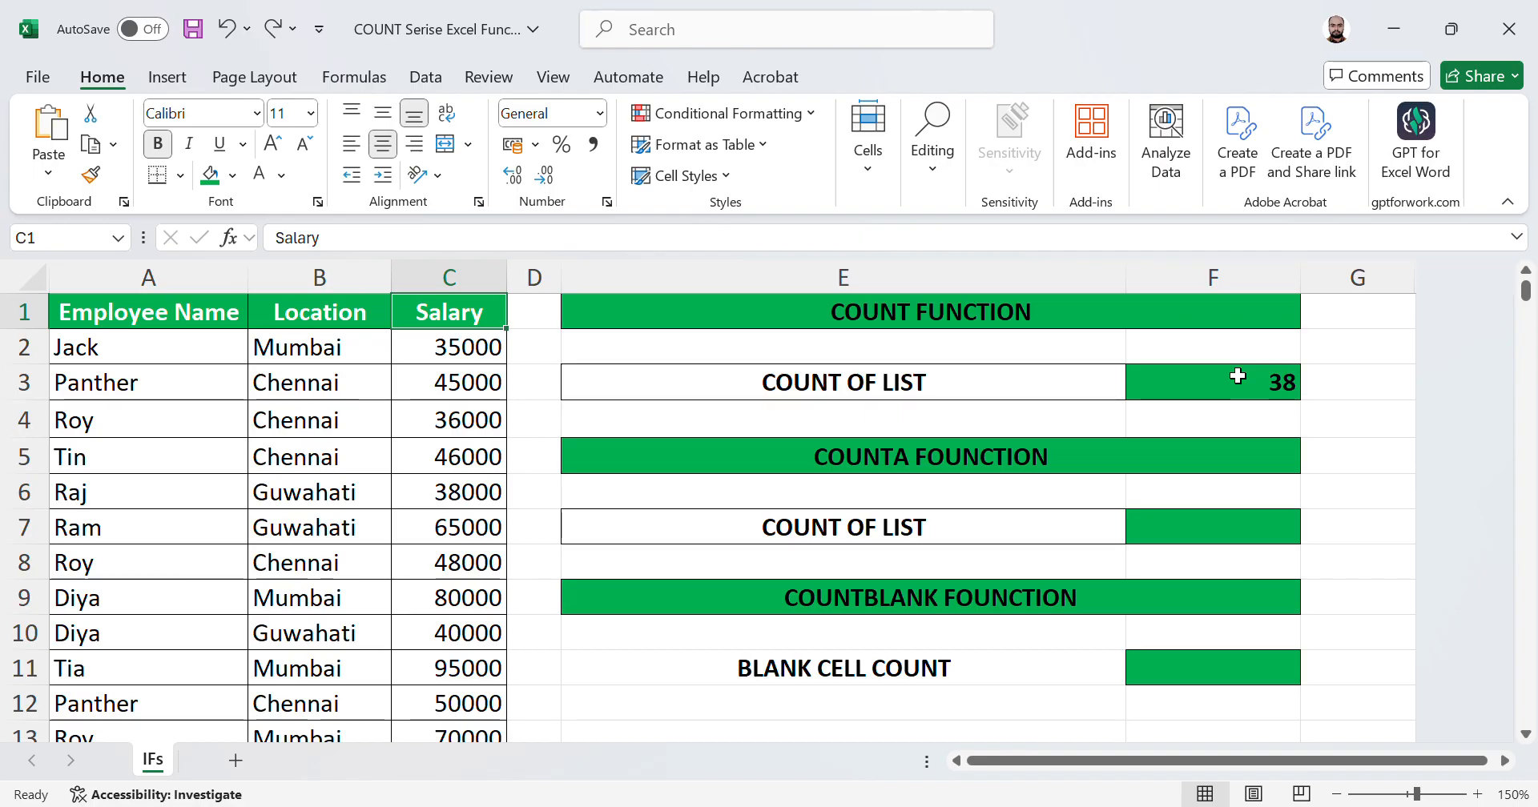
Step: In F7, enter the formula =COUNTA(C2:C39) to count all non-empty salary cells
key("Right")
key("Right")
key("Right")
key("Down")
key("Down")
key("Down")
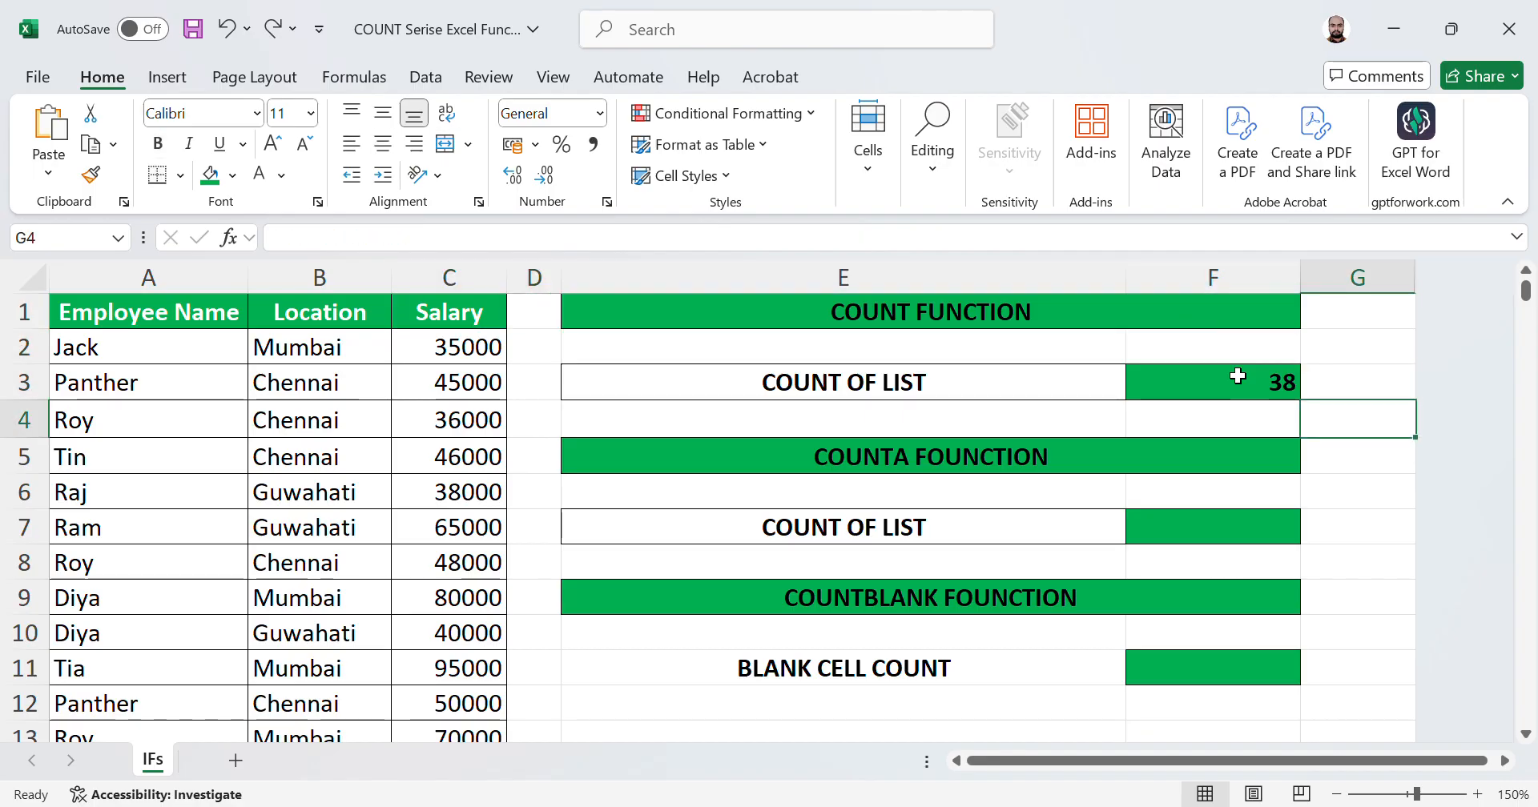
key("Left")
key("Down")
key("Down")
key("Down")
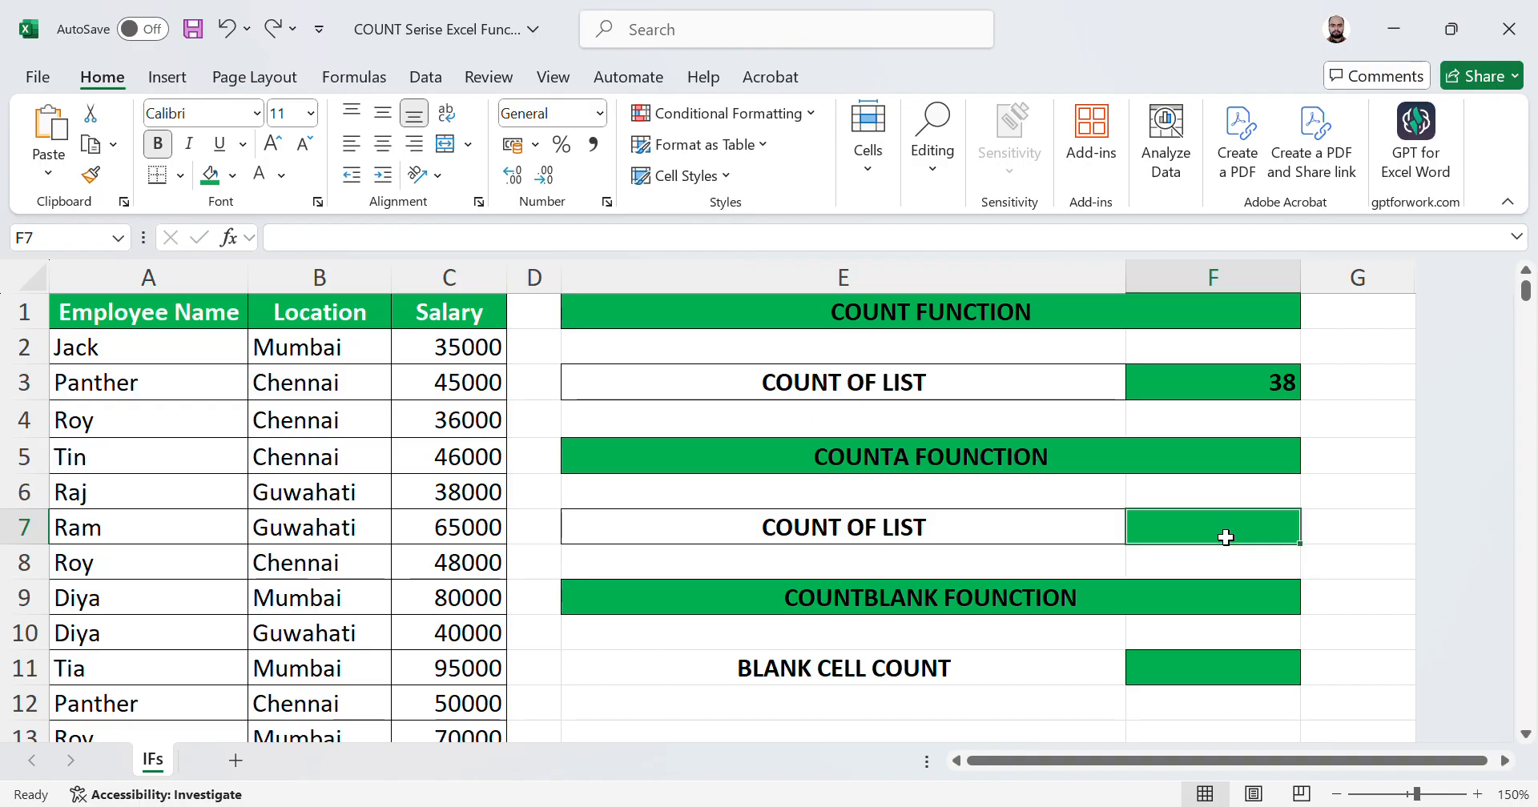
type("=COUNTA")
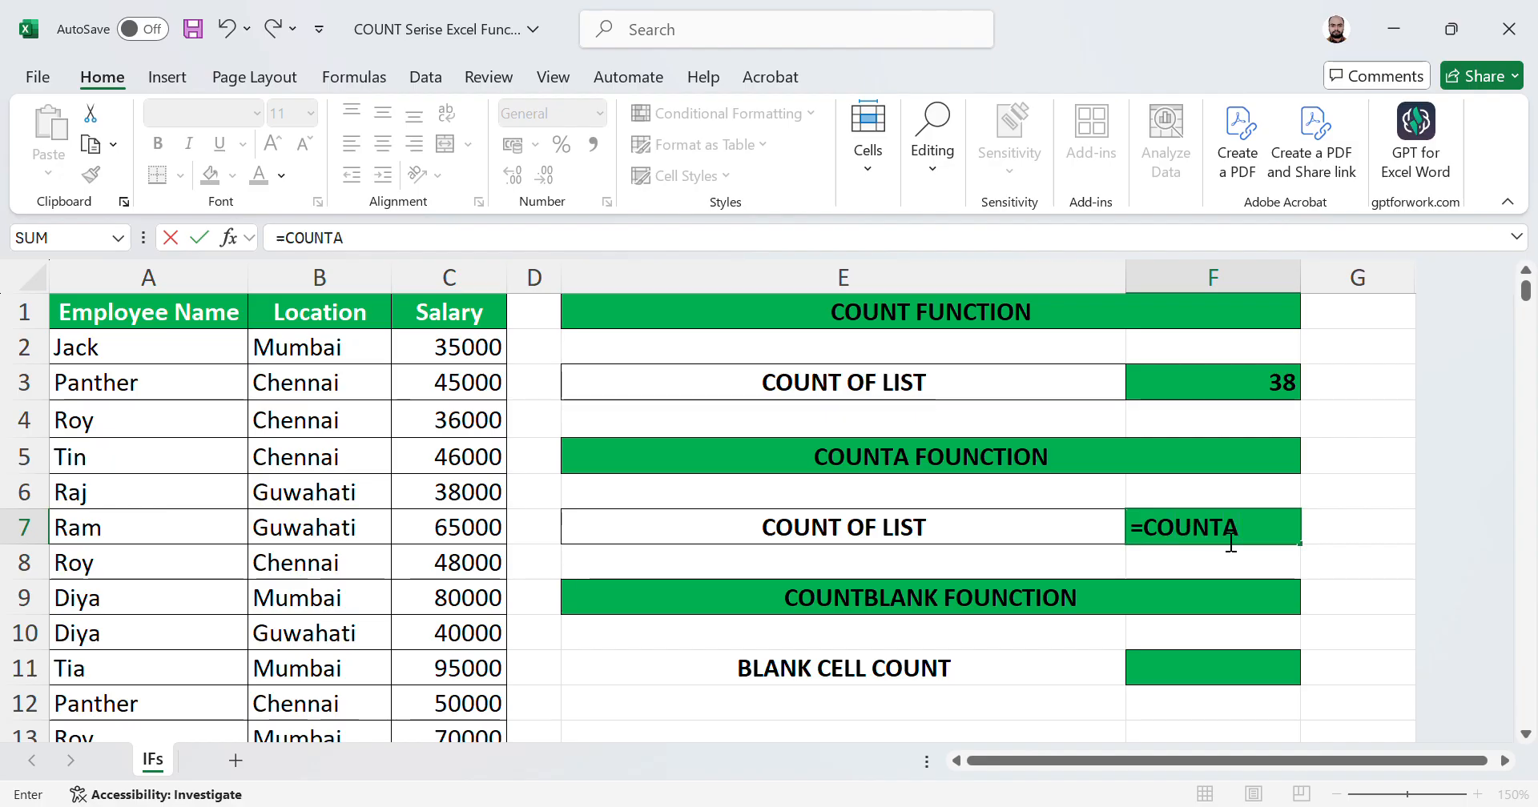
type("(")
left_click(465, 432)
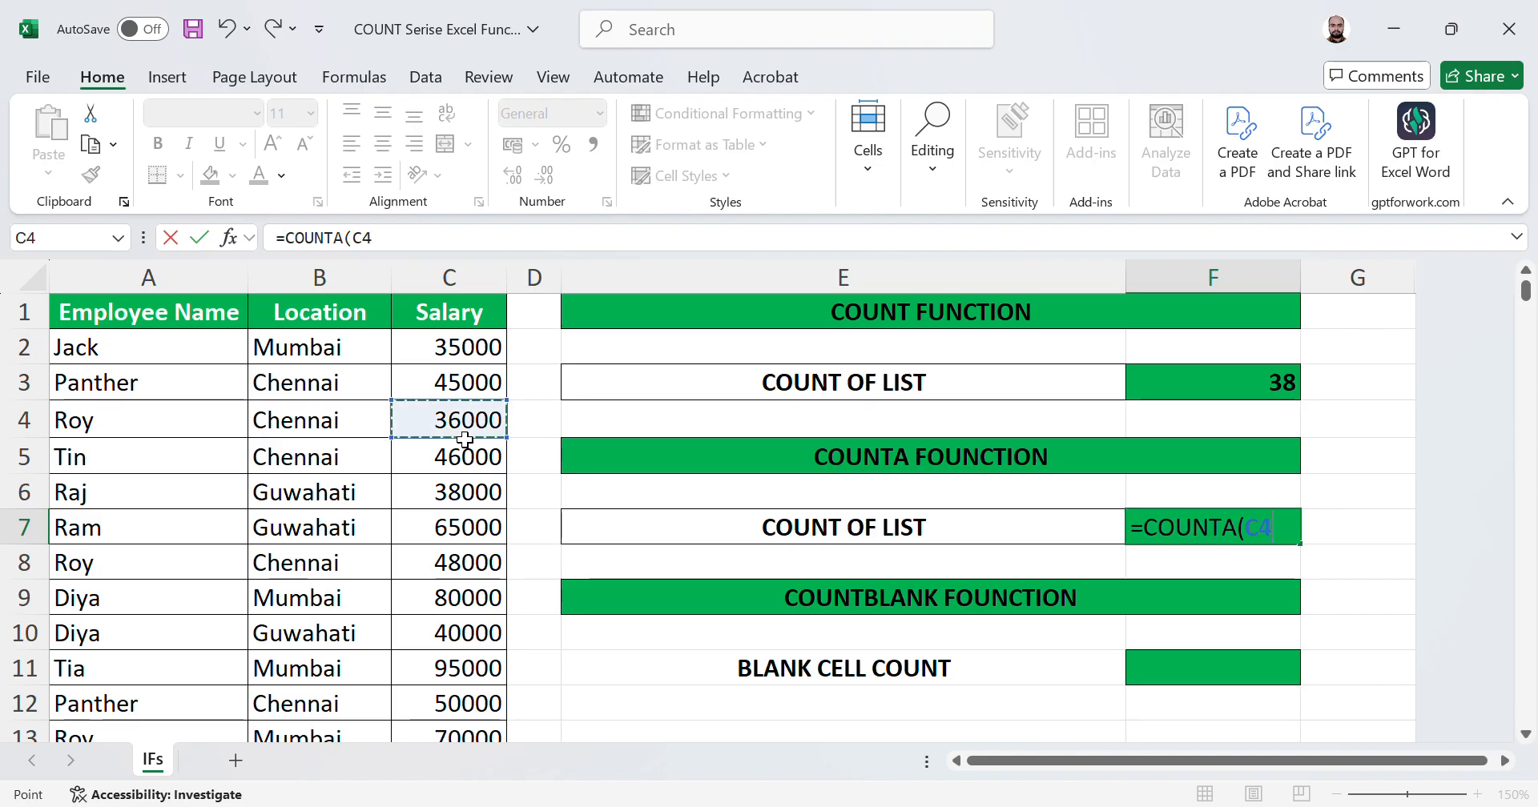
key("Up")
key("Up")
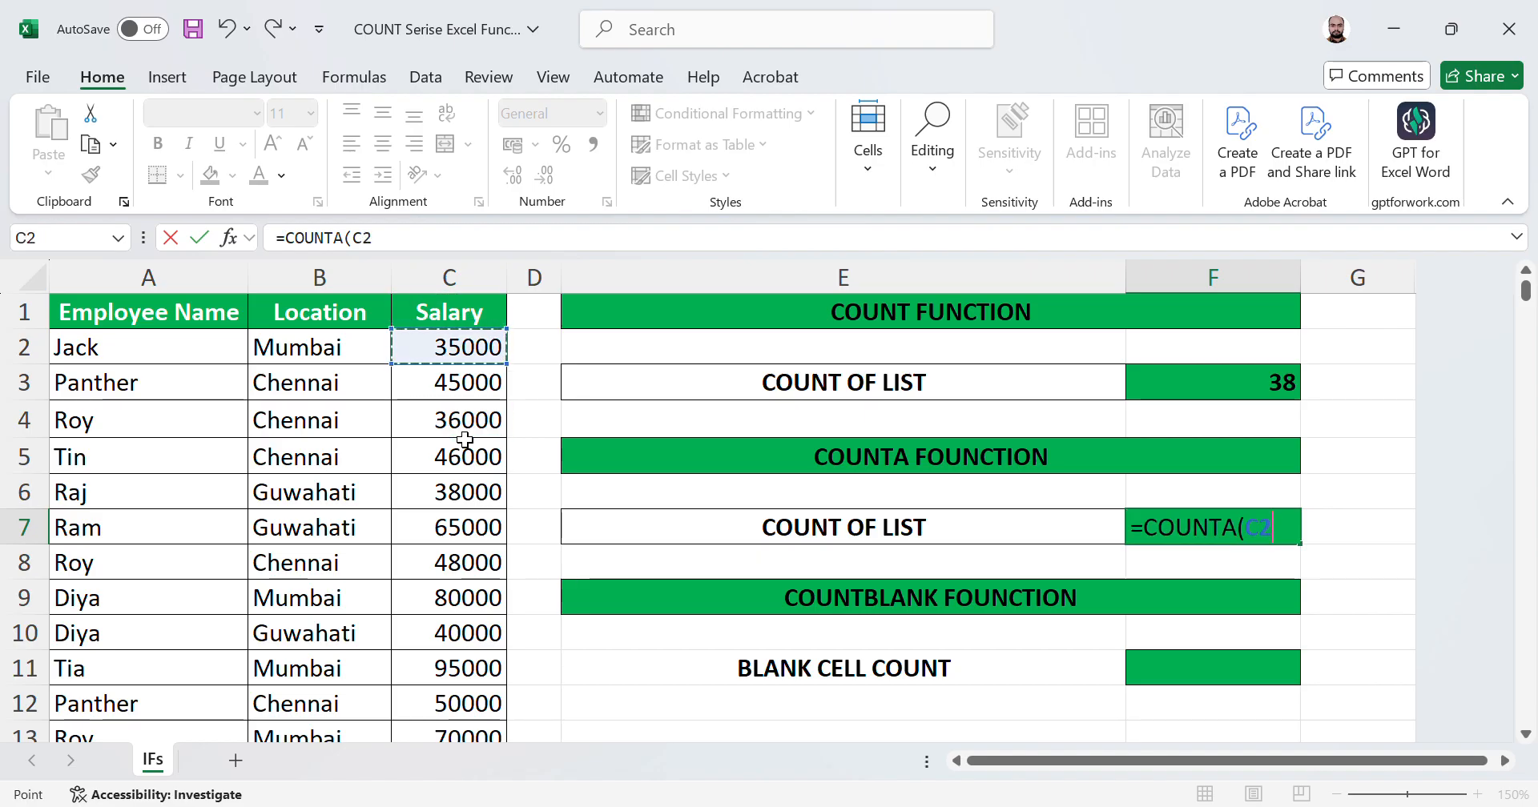
key("ctrl+shift+Down")
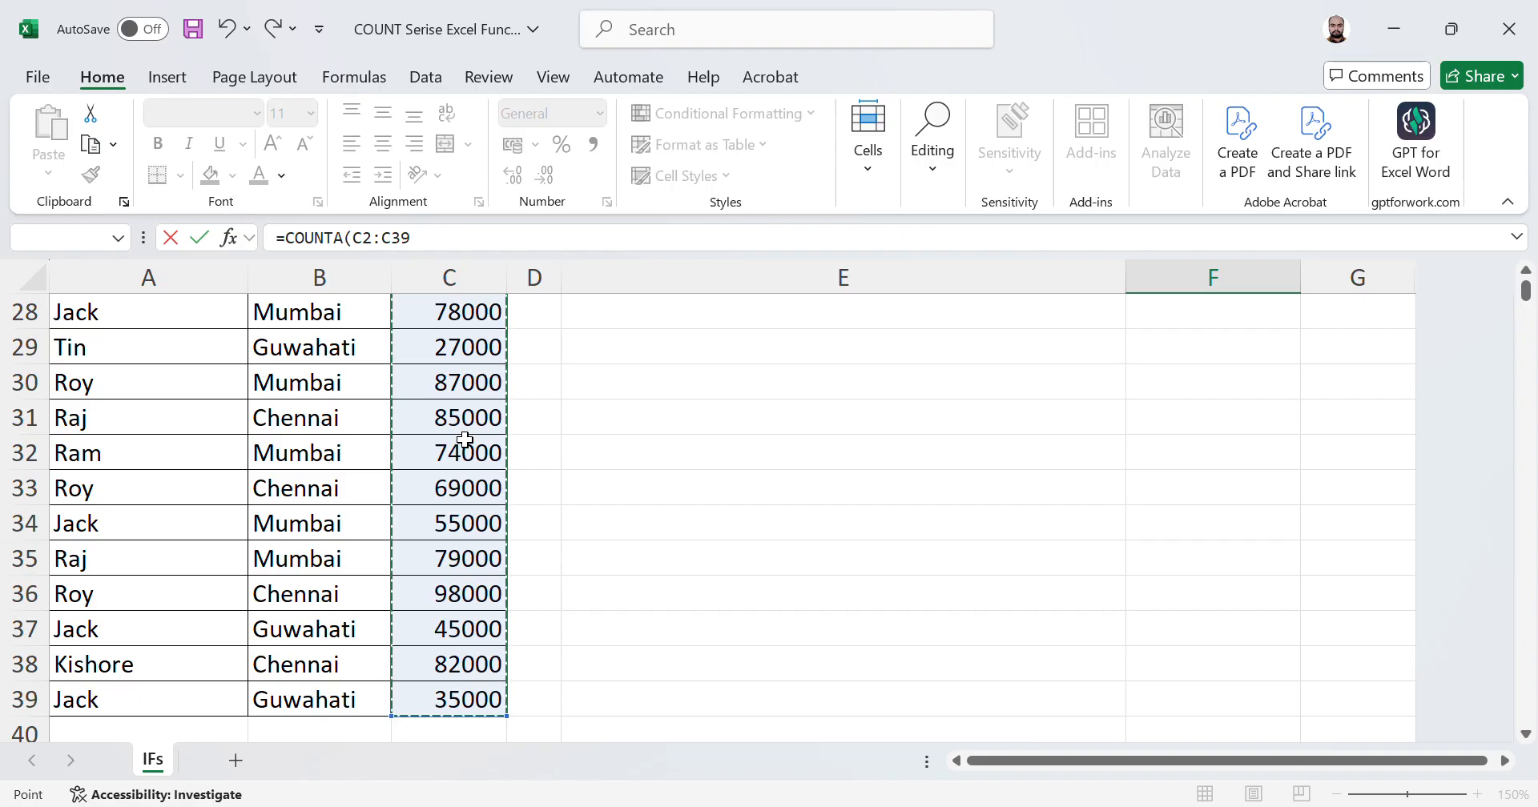
type(")")
key("ctrl+Return")
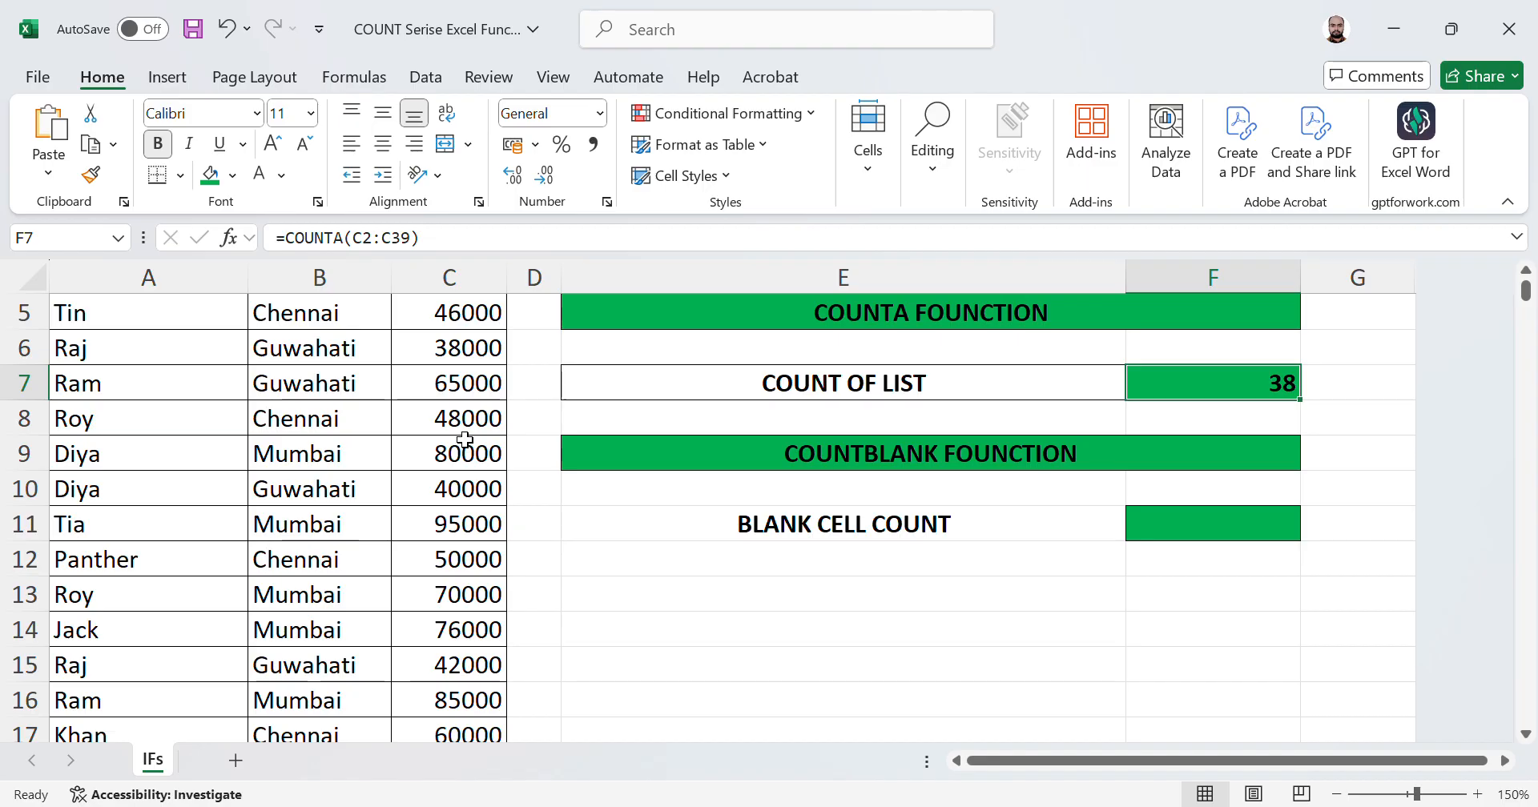
Step: Select the salary range C2:C39 to compare its count with the COUNTA result
key("Left")
key("Left")
key("Left")
key("Up")
key("Up")
key("Up")
key("Up")
key("Up")
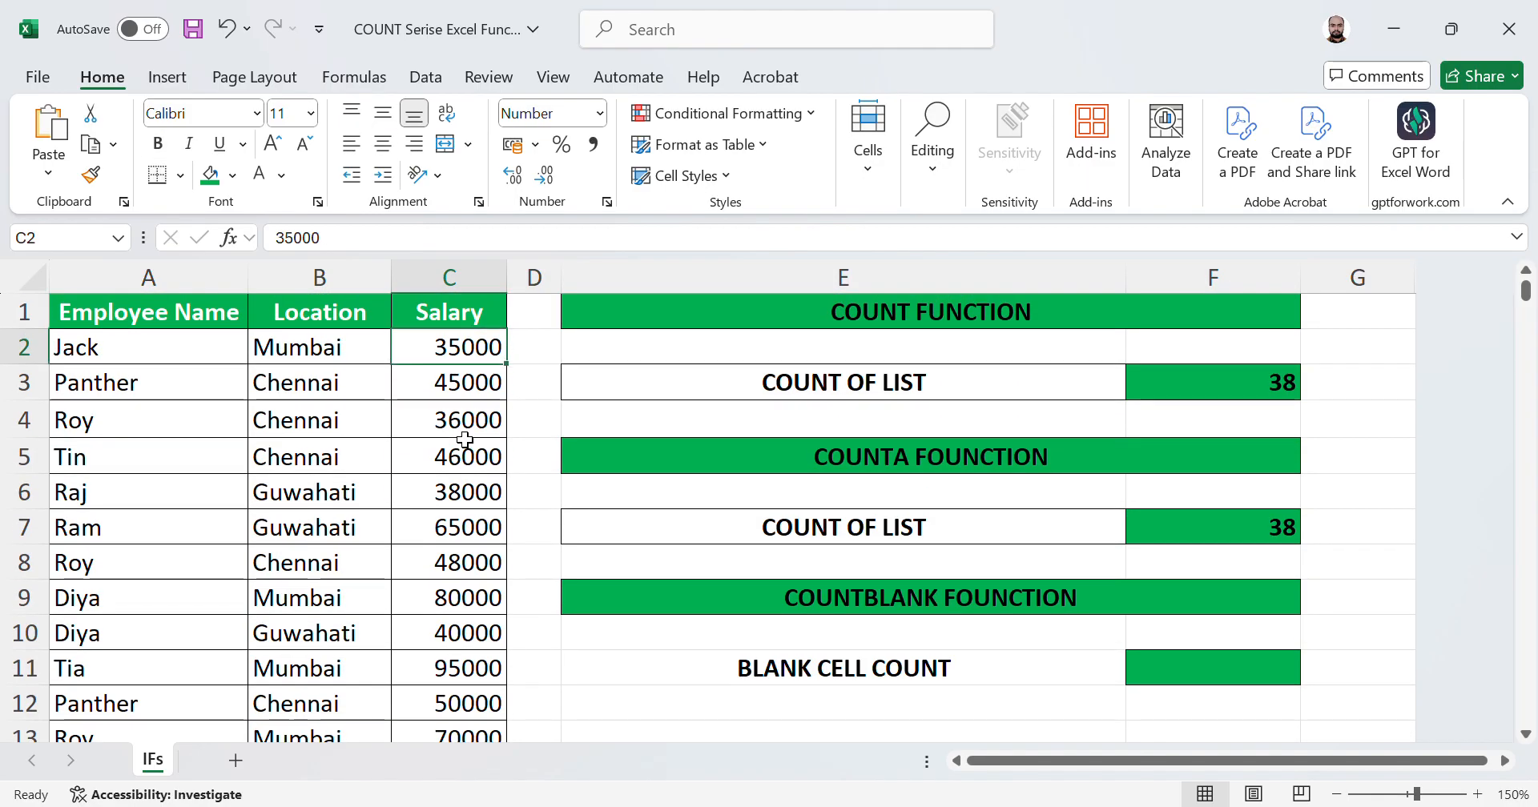
key("ctrl+shift+Down")
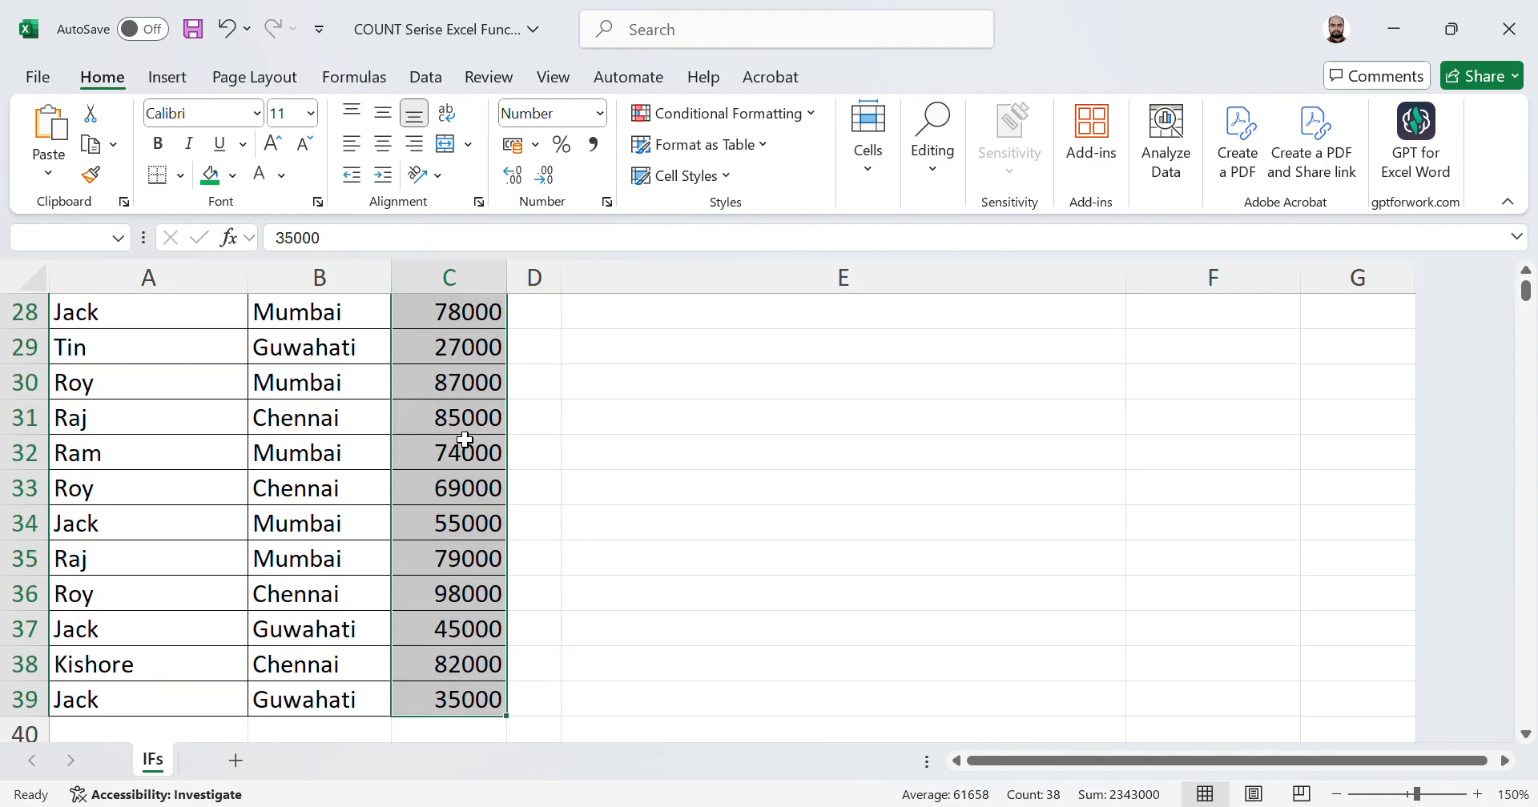
Step: Replace the salary in C11 with a person's name as text
key("ctrl+Up")
key("Down")
key("Down")
key("Down")
key("Down")
key("Down")
key("Down")
key("Down")
key("Down")
key("Down")
key("Down")
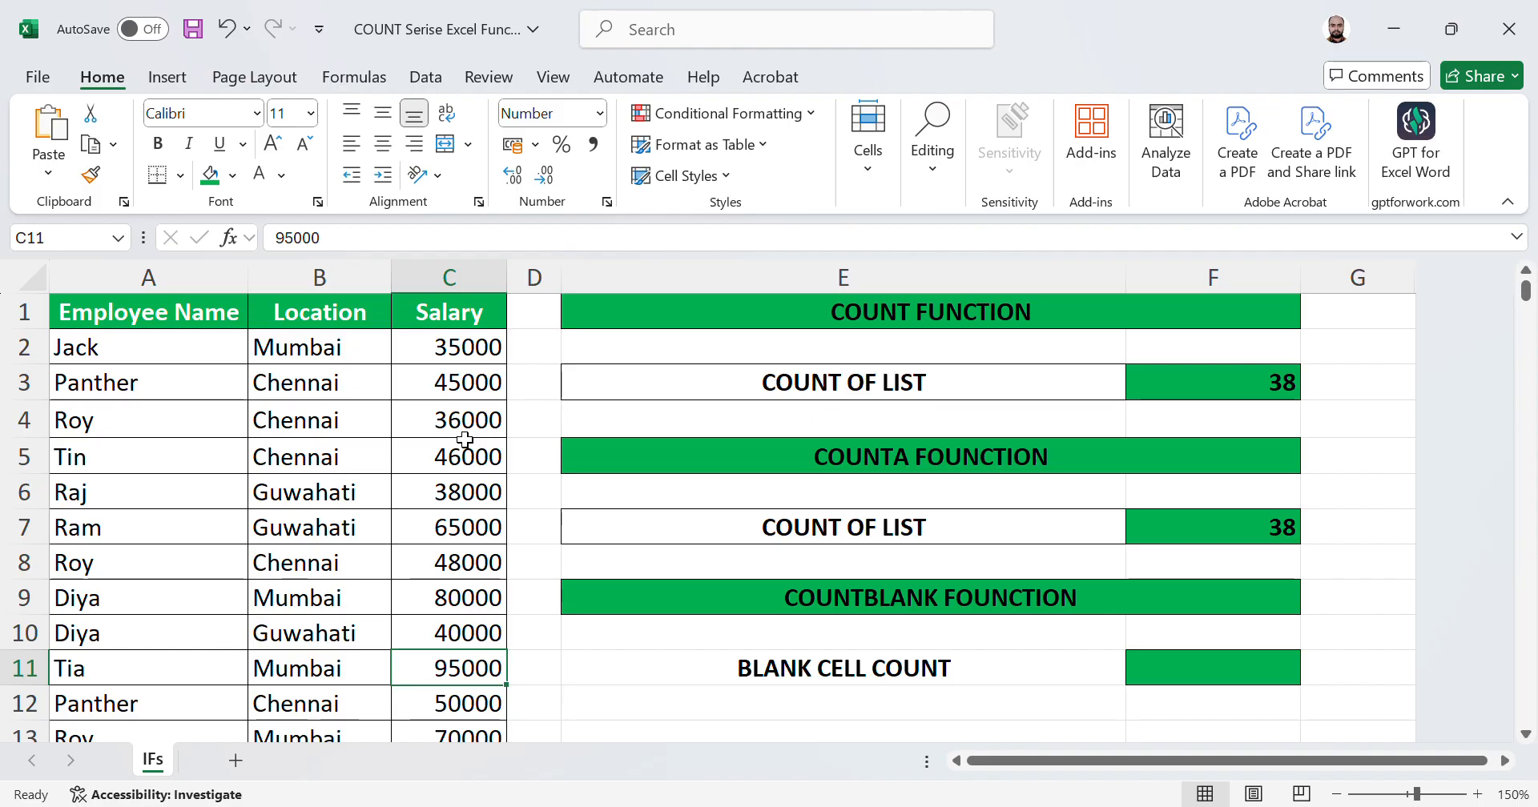
type("Nee")
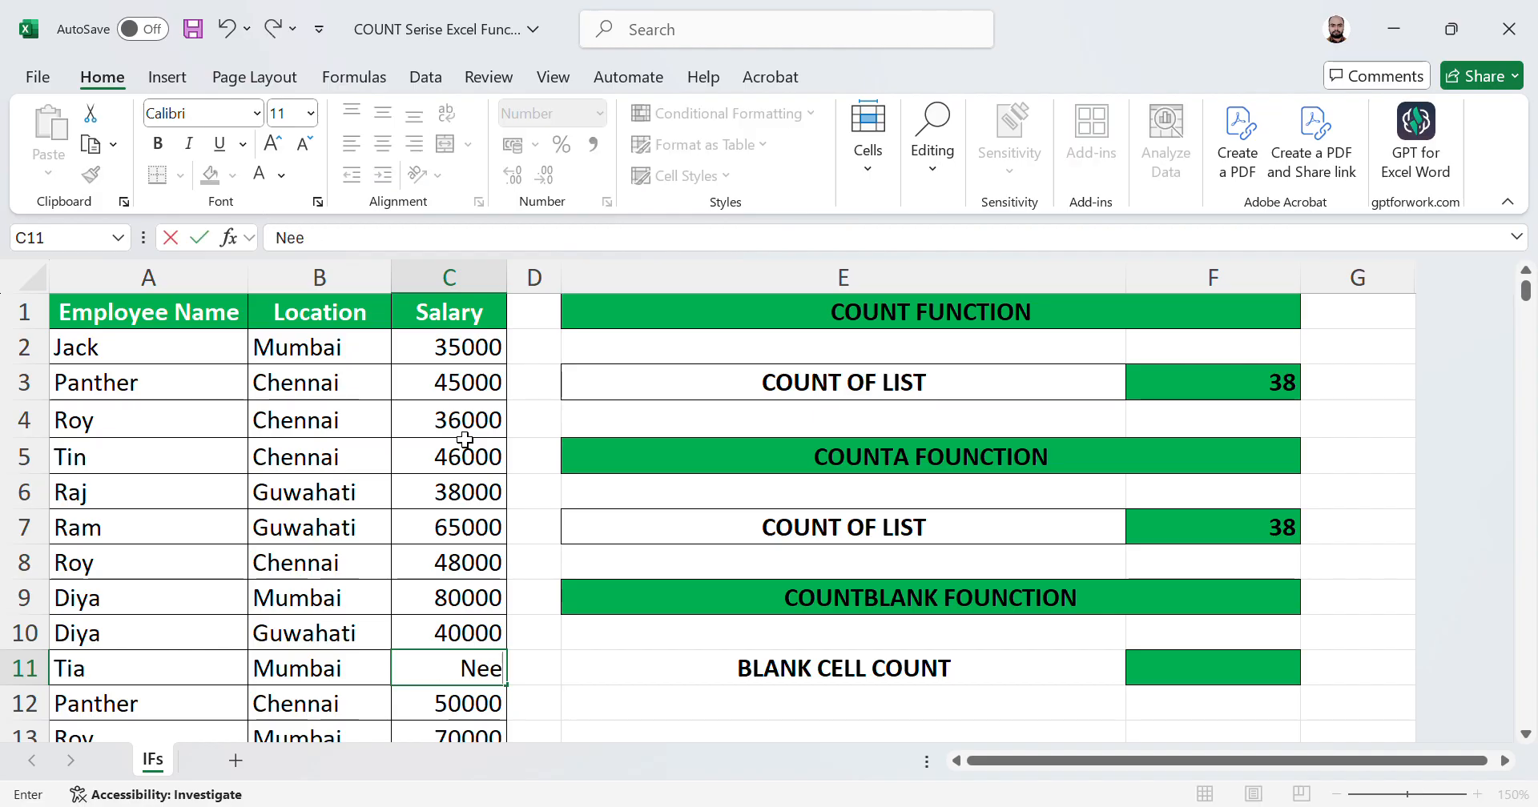
type("raj")
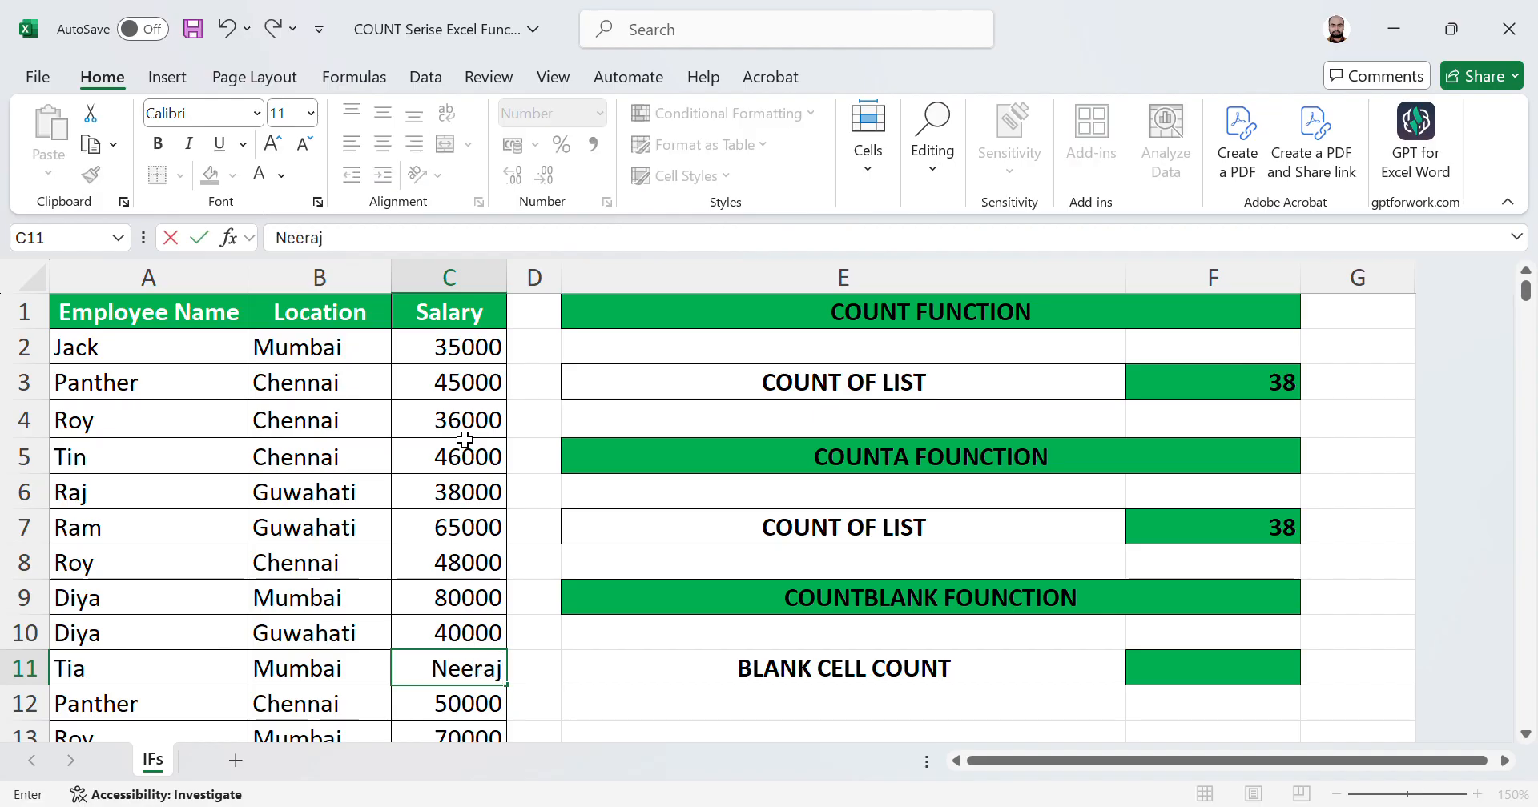
key("Return")
key("Return")
key("Return")
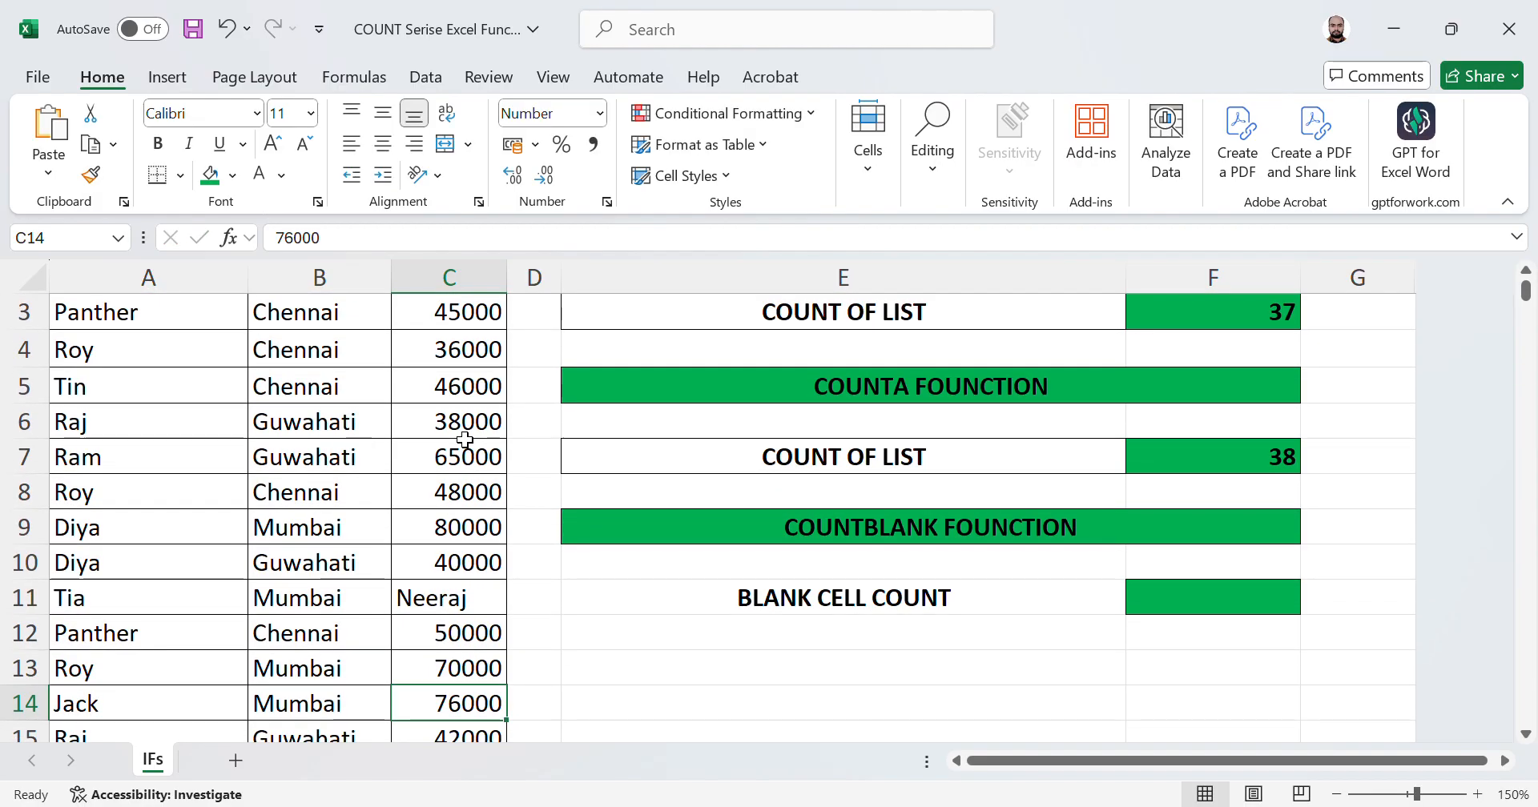
Step: Replace the salaries in C14 and C17 with the text entries Abhishek and Saurabh
type("Abhishek")
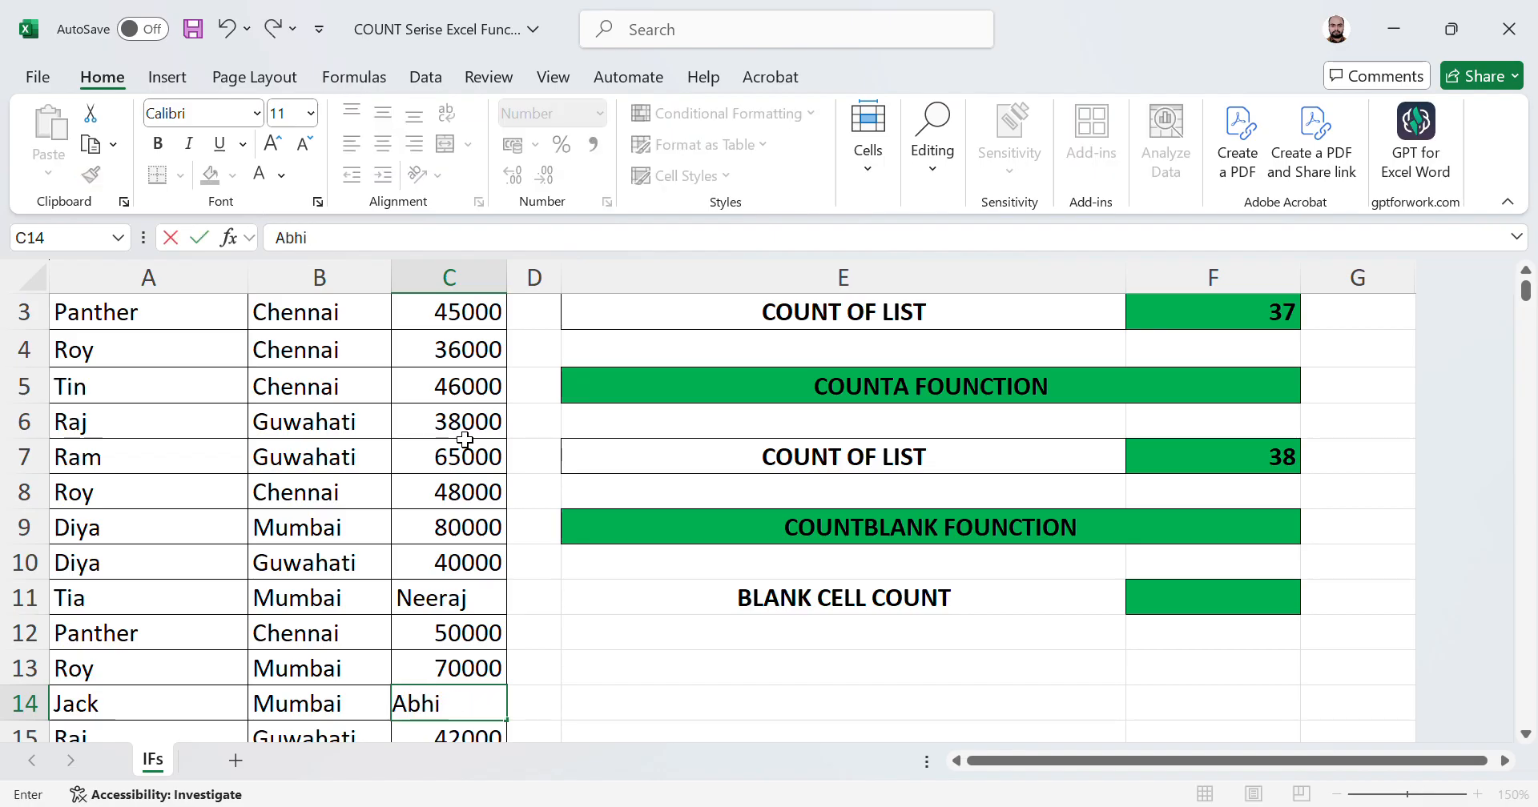
key("Return")
key("Return")
key("Return")
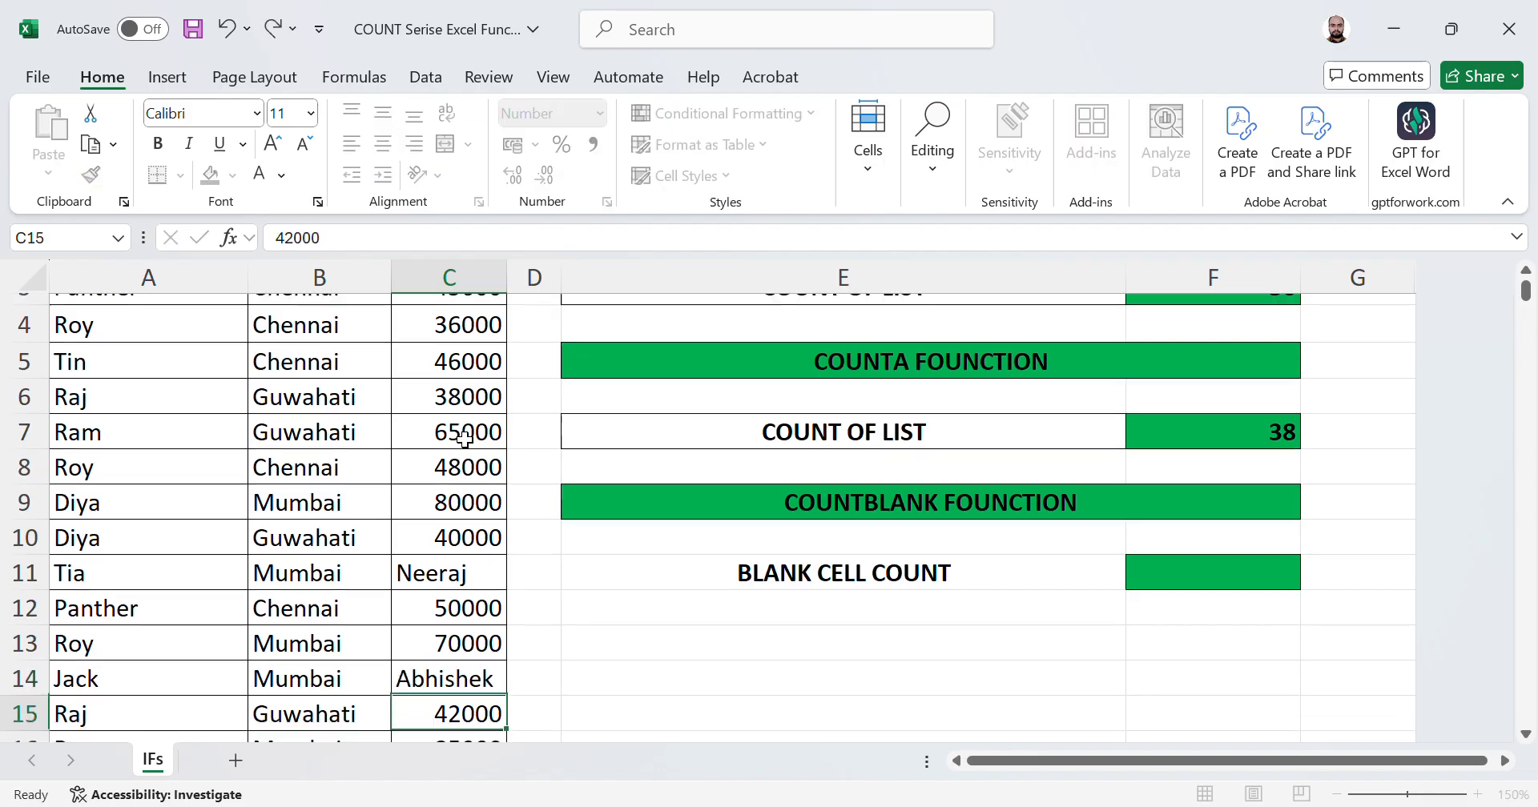
type("Saurabh")
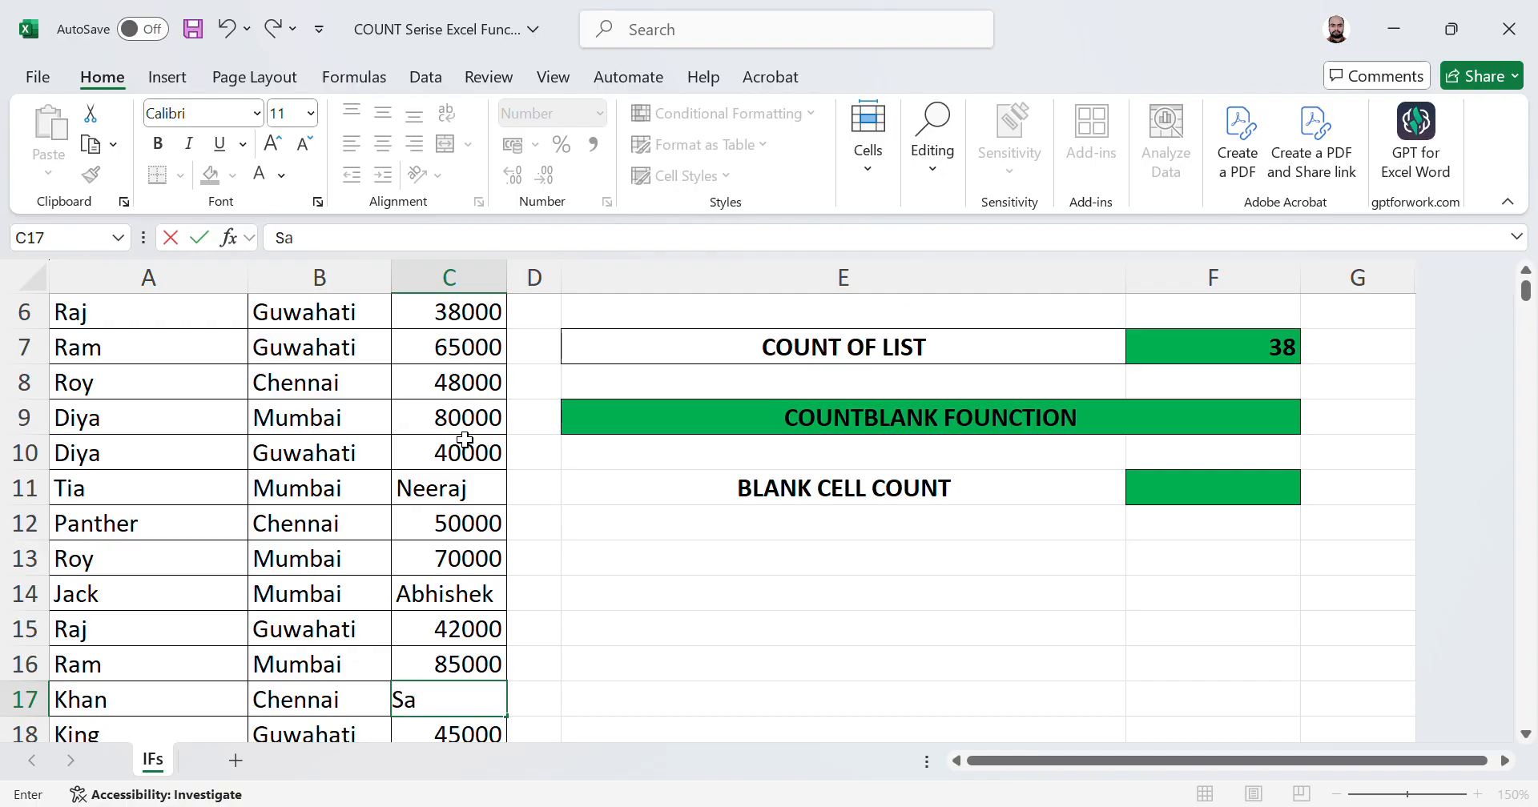
key("Return")
key("Return")
key("Return")
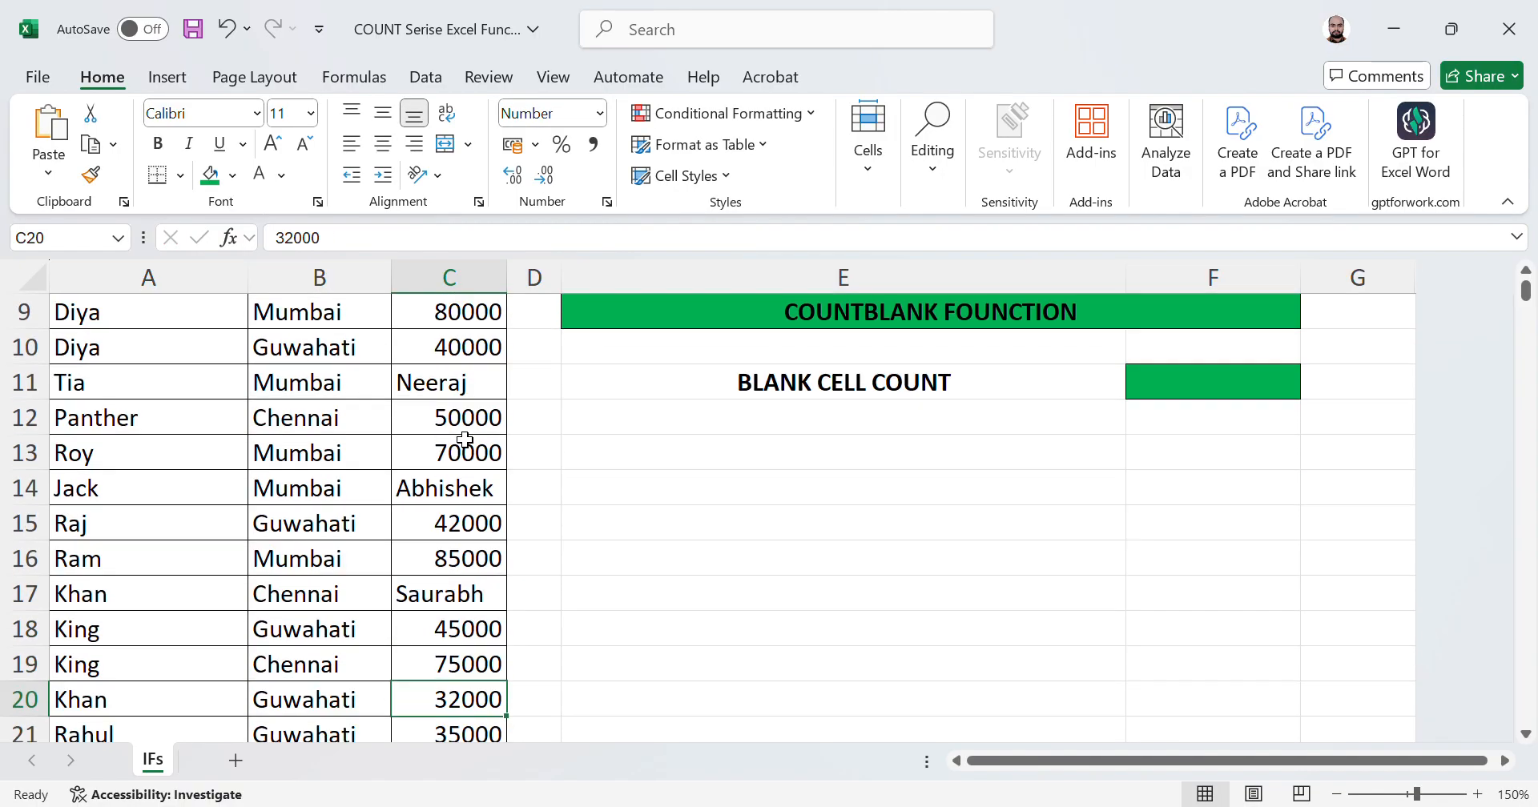
Step: Replace the salaries in C20 and C22 with the text entries @@@@ and abc123
type("@@@@")
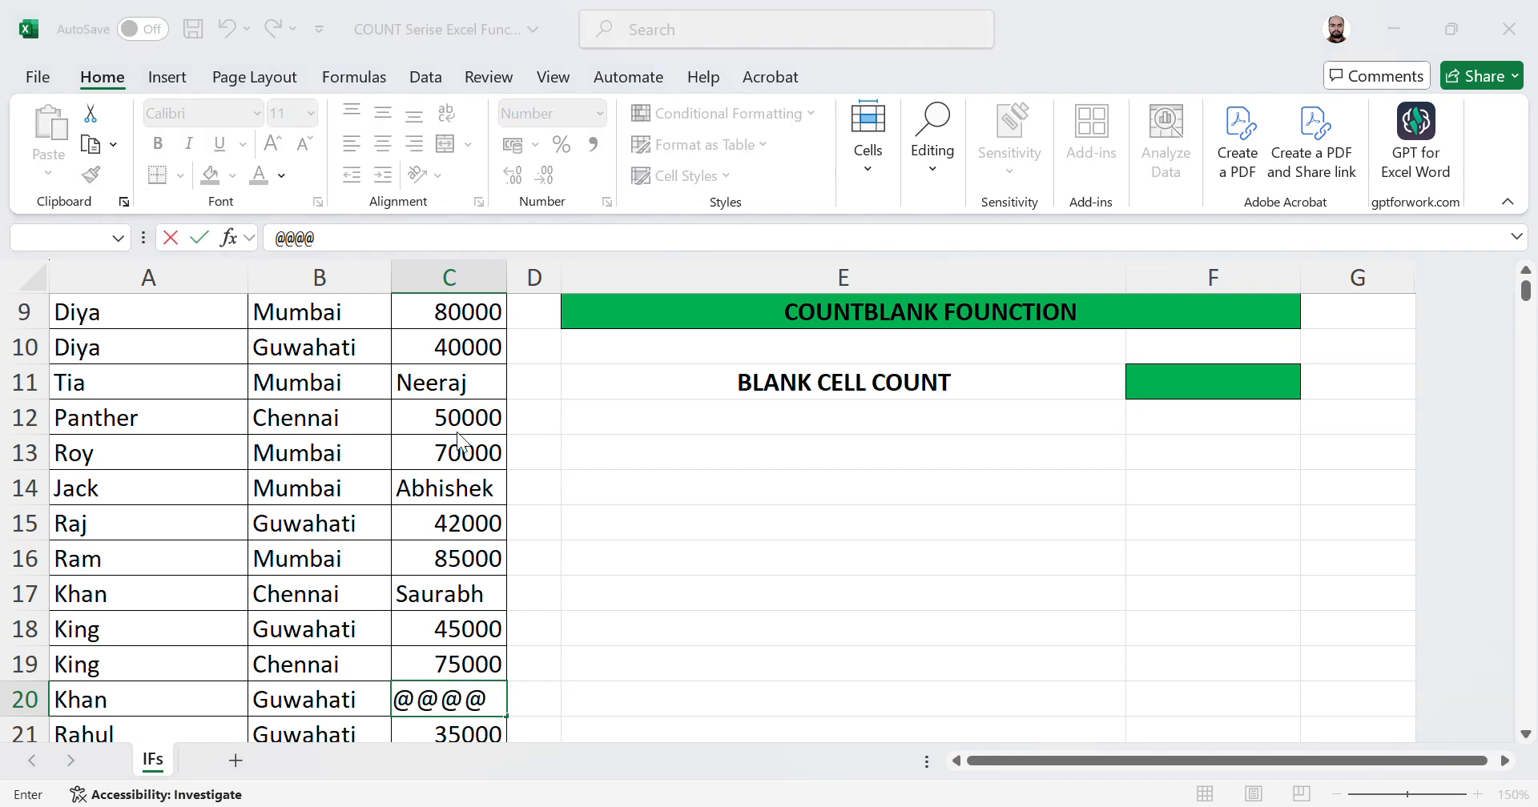
key("Return")
key("Return")
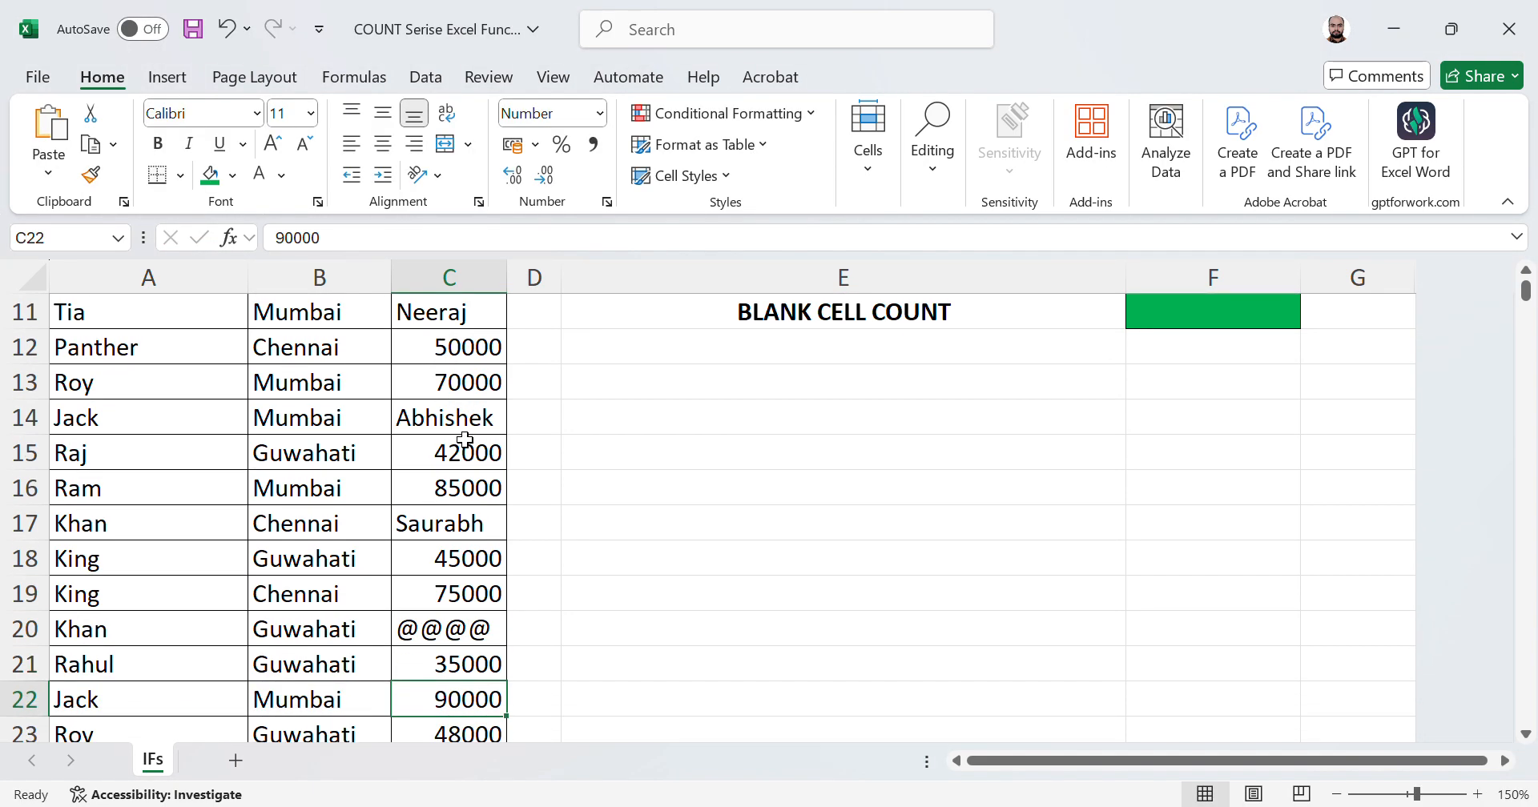
type("abc")
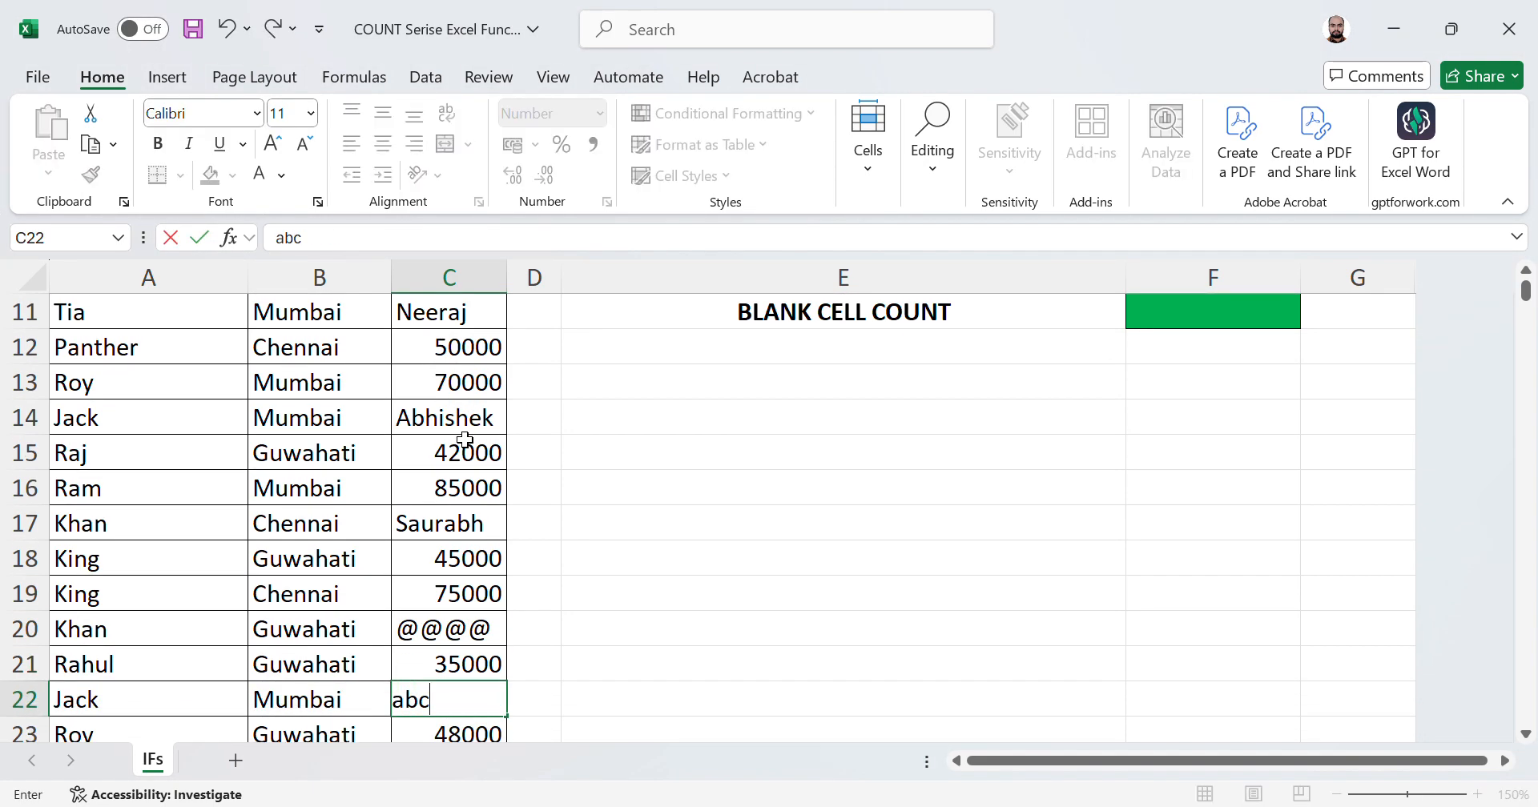
type("123")
key("Return")
Step: Compare the updated COUNT and COUNTA results with a selection of the salary range C2:C39
key("Up")
key("Up")
key("Up")
key("Up")
key("Up")
key("Up")
key("Up")
key("Up")
key("Up")
key("Up")
key("Up")
key("Up")
key("Up")
key("Up")
key("Up")
key("Up")
key("Up")
key("Up")
key("Up")
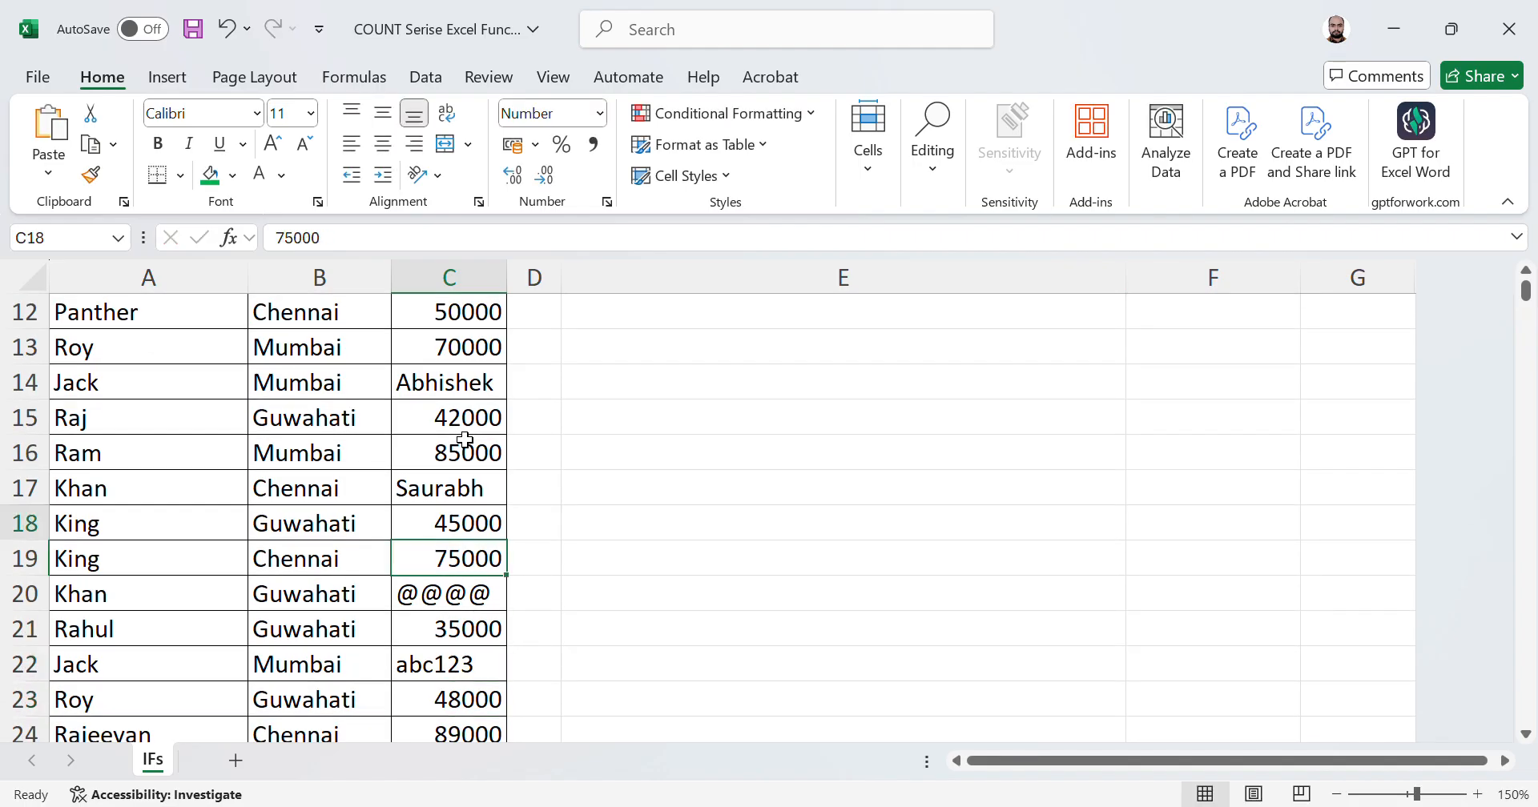
key("Up")
key("Up")
key("Up")
key("Down")
key("Down")
key("Down")
key("Down")
key("Down")
key("Down")
key("Down")
key("Right")
key("Right")
key("Right")
key("Right")
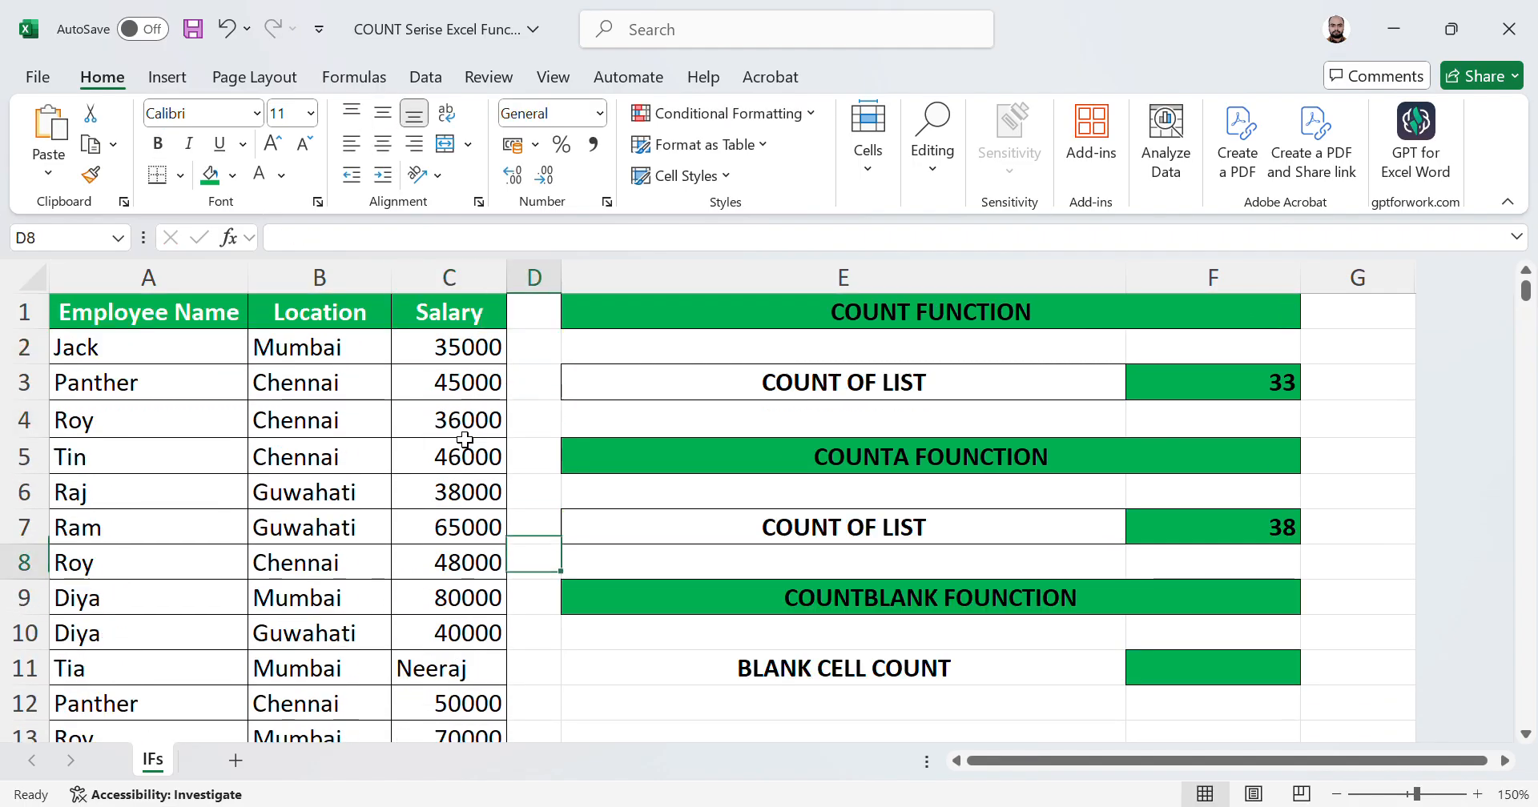
key("Up")
key("Left")
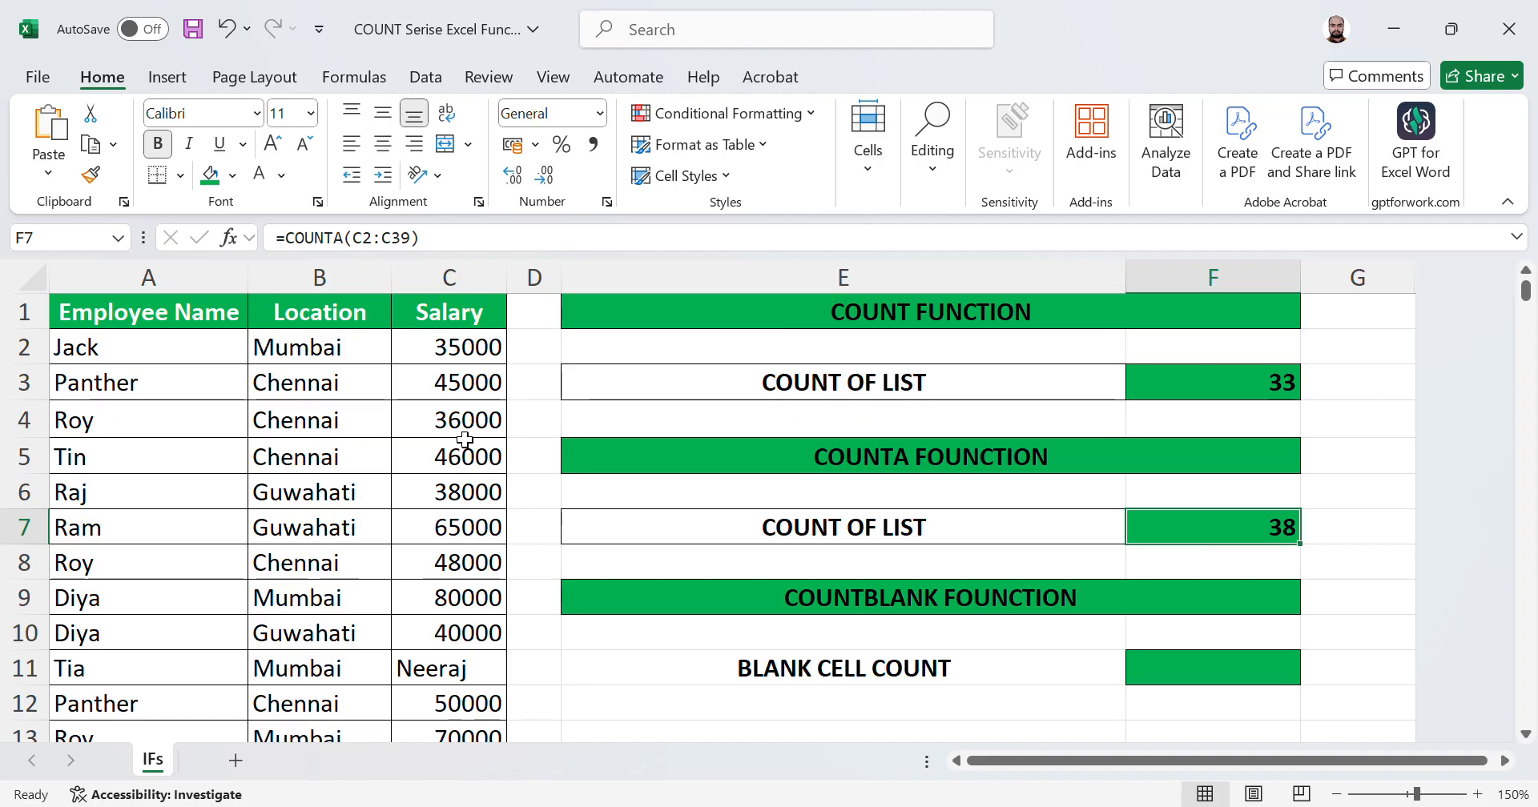
key("Left")
key("Left")
key("Left")
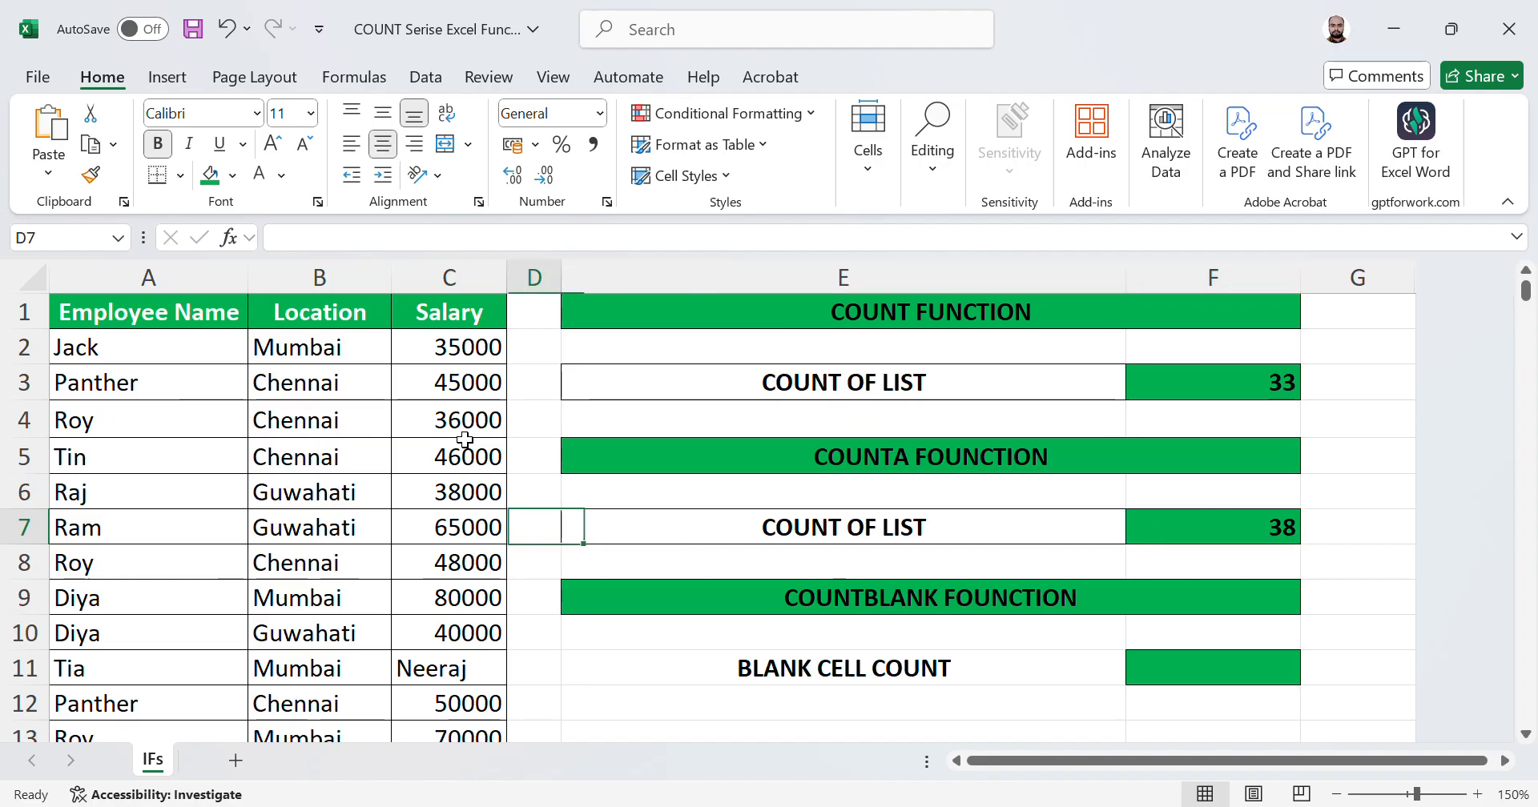
key("Up")
key("Up")
key("Up")
key("Up")
key("Up")
key("ctrl+shift+Down")
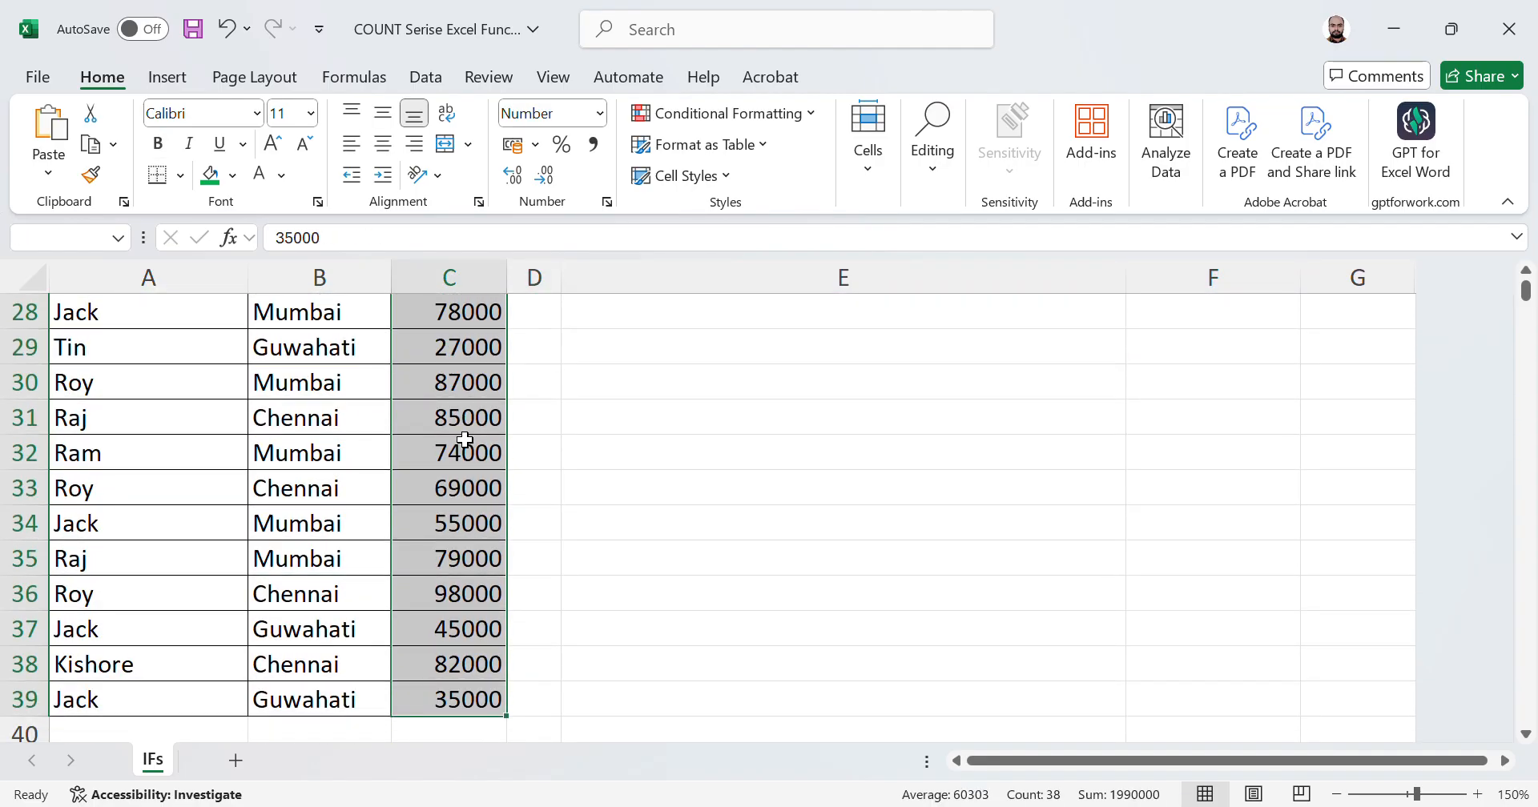
Step: Review the COUNT formula in F3 against the salary column
key("Up")
key("Right")
key("Right")
key("Right")
key("Down")
key("Down")
key("Left")
key("Left")
key("Up")
key("Right")
key("Down")
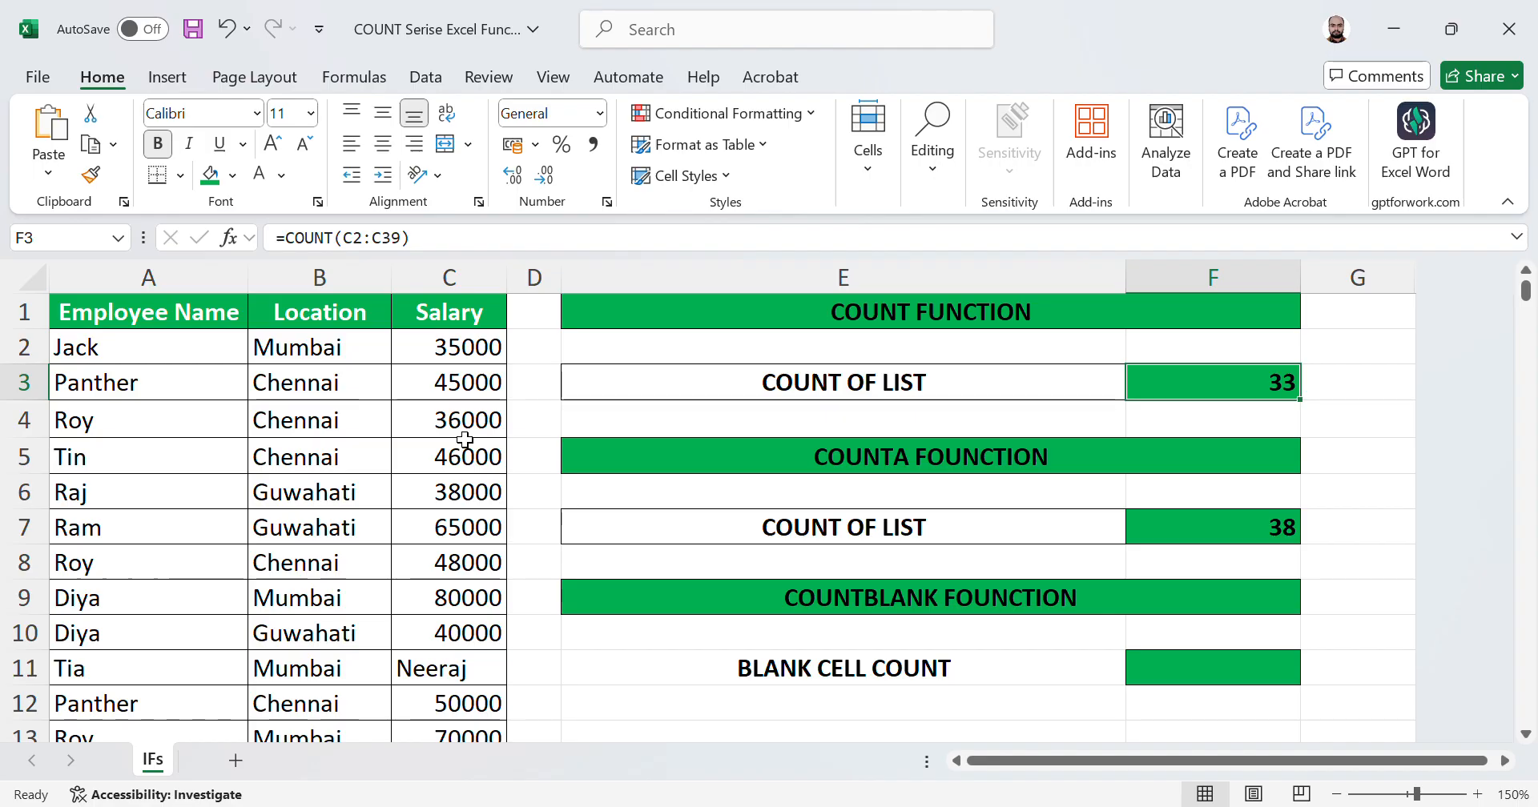
key("Down")
key("Down")
key("Left")
key("Left")
key("Left")
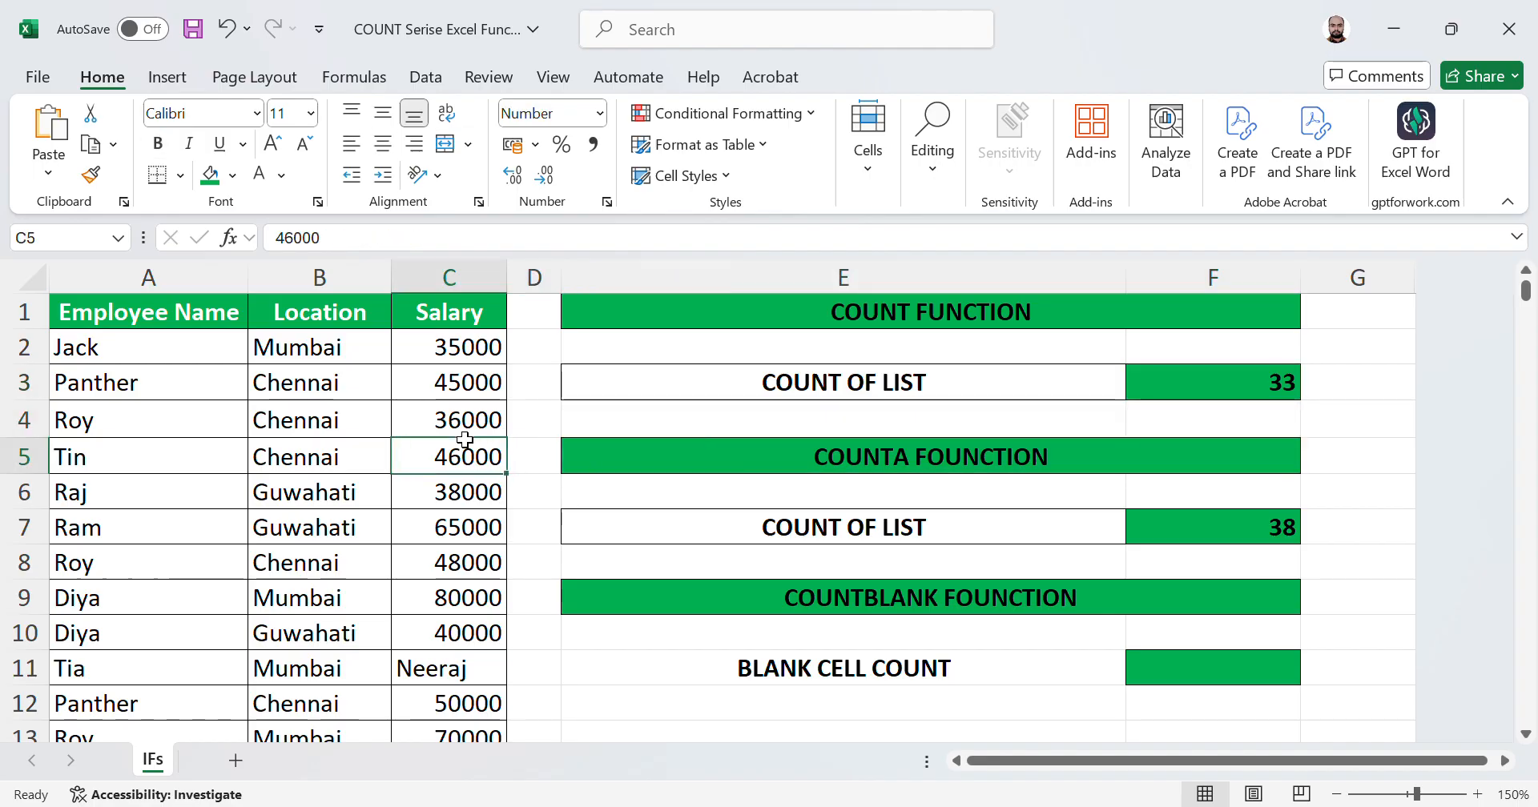
Step: Temporarily filter the Salary column to show only its text entries and select them, then clear the filter
key("ctrl+Up")
key("ctrl+shift+l")
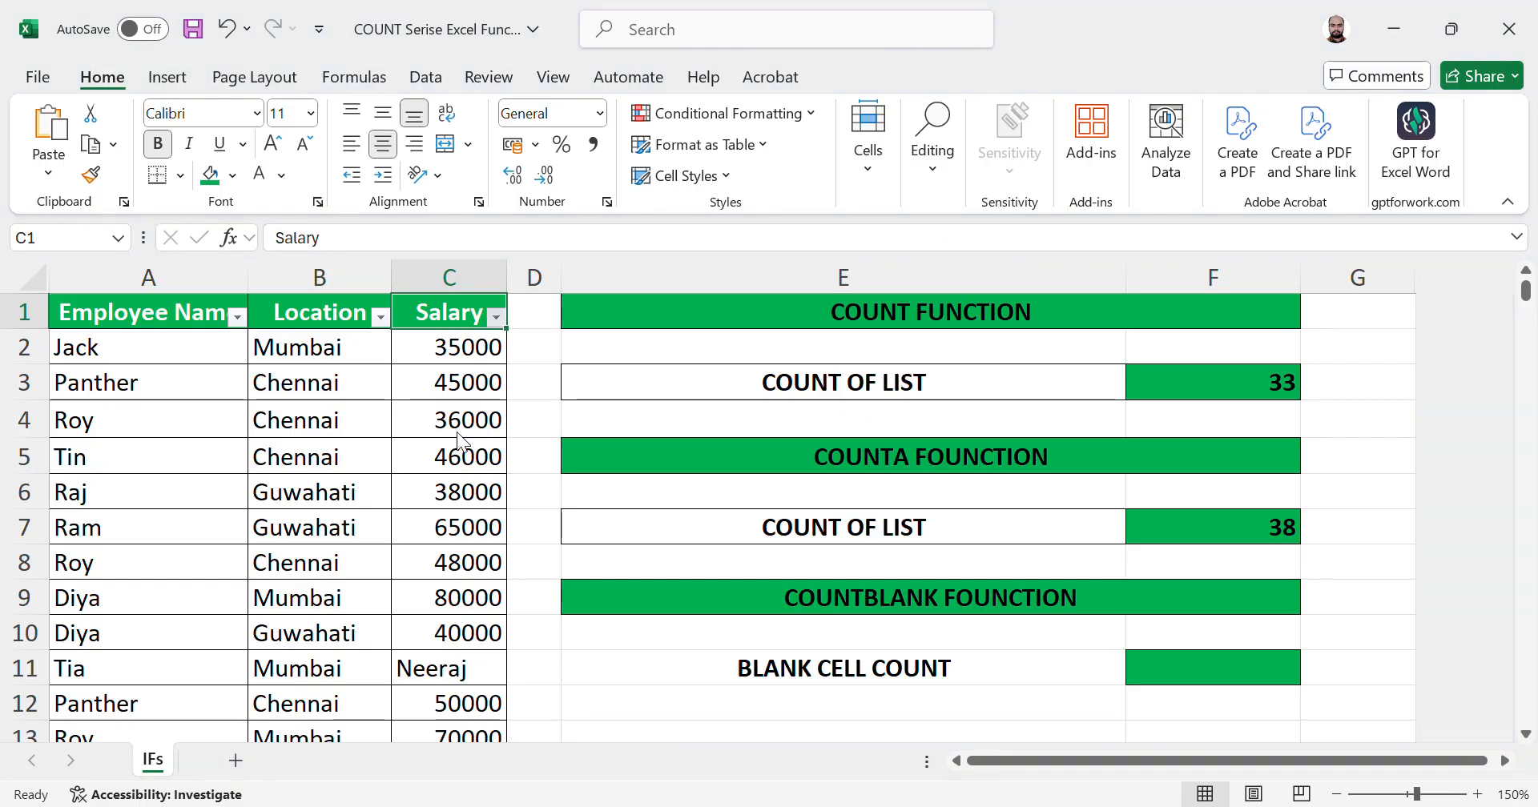
key("Return")
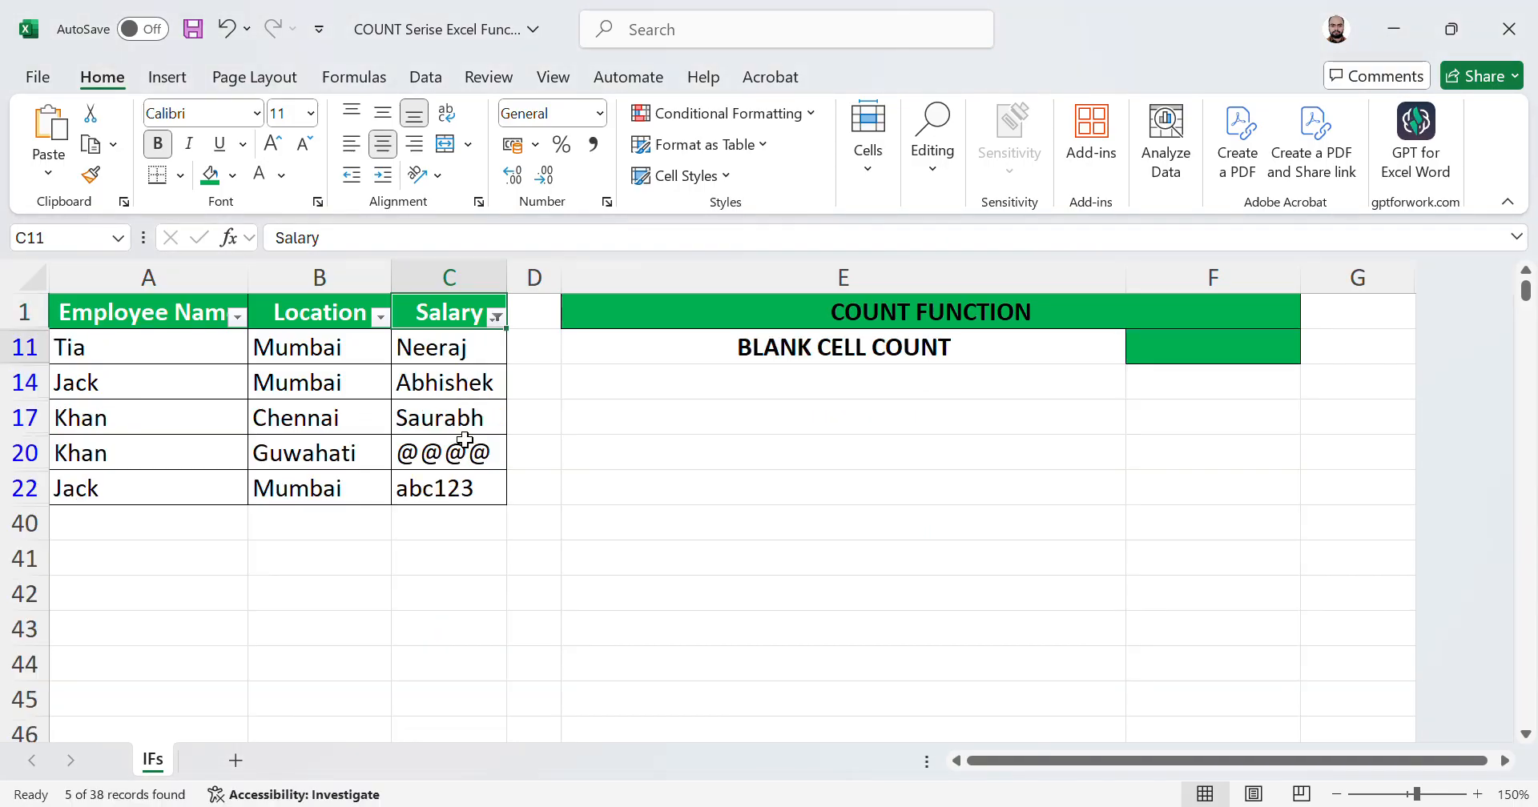
key("Down")
key("ctrl+shift+Down")
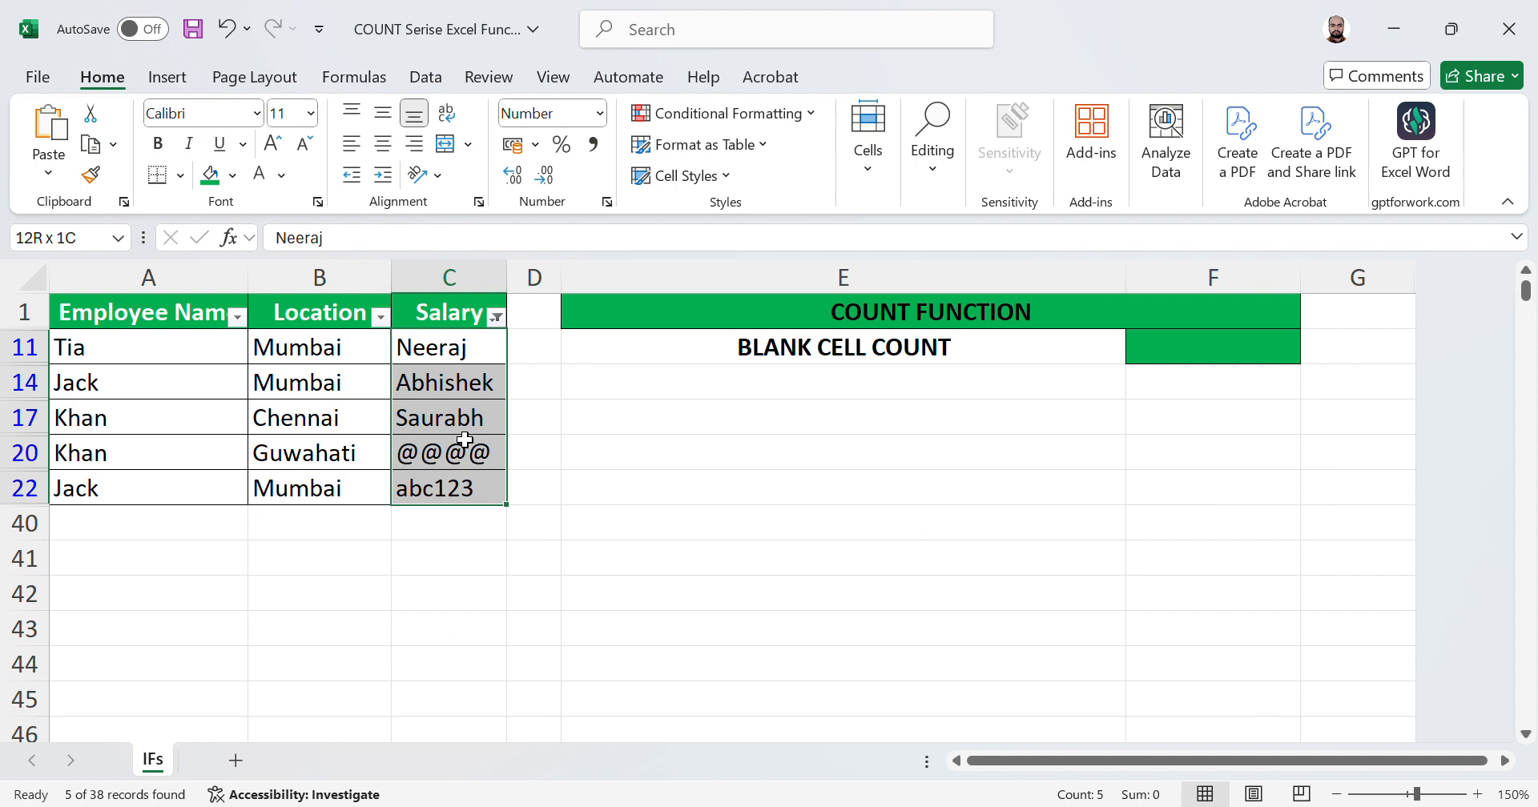
key("Up")
key("ctrl+shift+l")
Step: Compare the COUNT and COUNTA formulas and results in F3 and F7
key("Down")
key("Right")
key("Right")
key("Right")
key("Down")
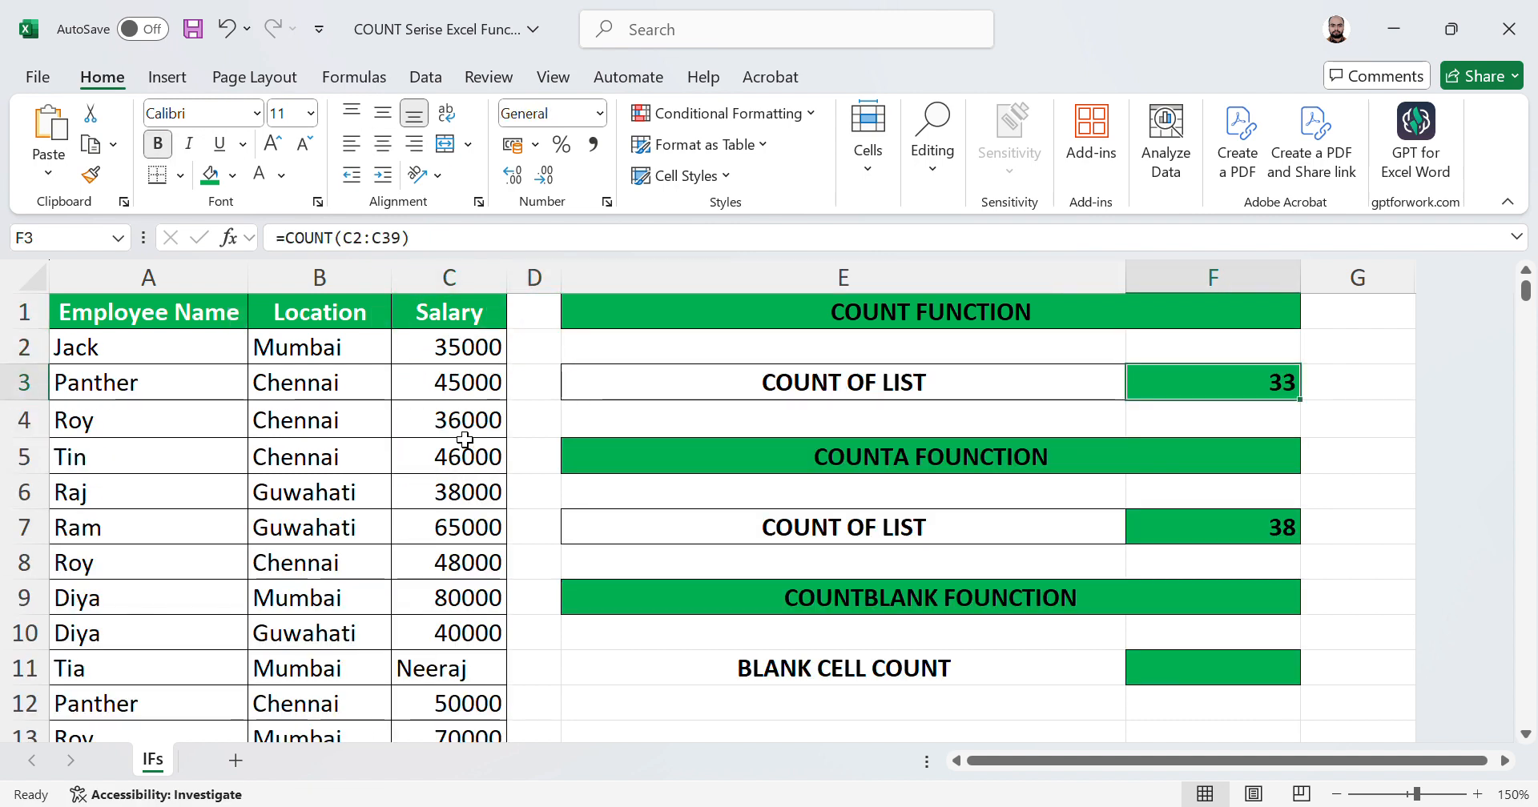
key("Left")
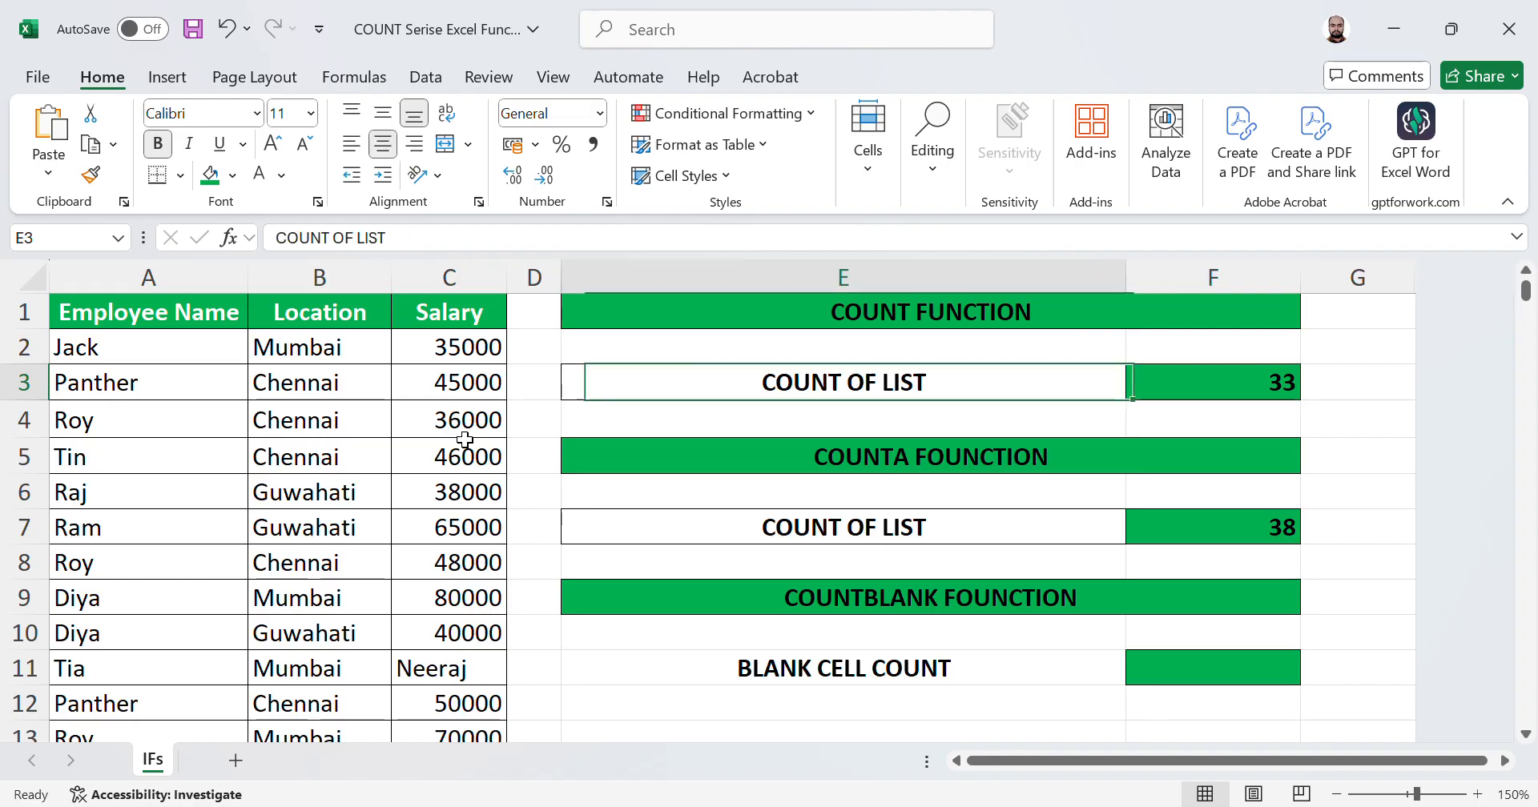
key("Left")
key("Left")
key("Right")
key("Right")
key("Down")
key("Down")
key("Down")
key("Down")
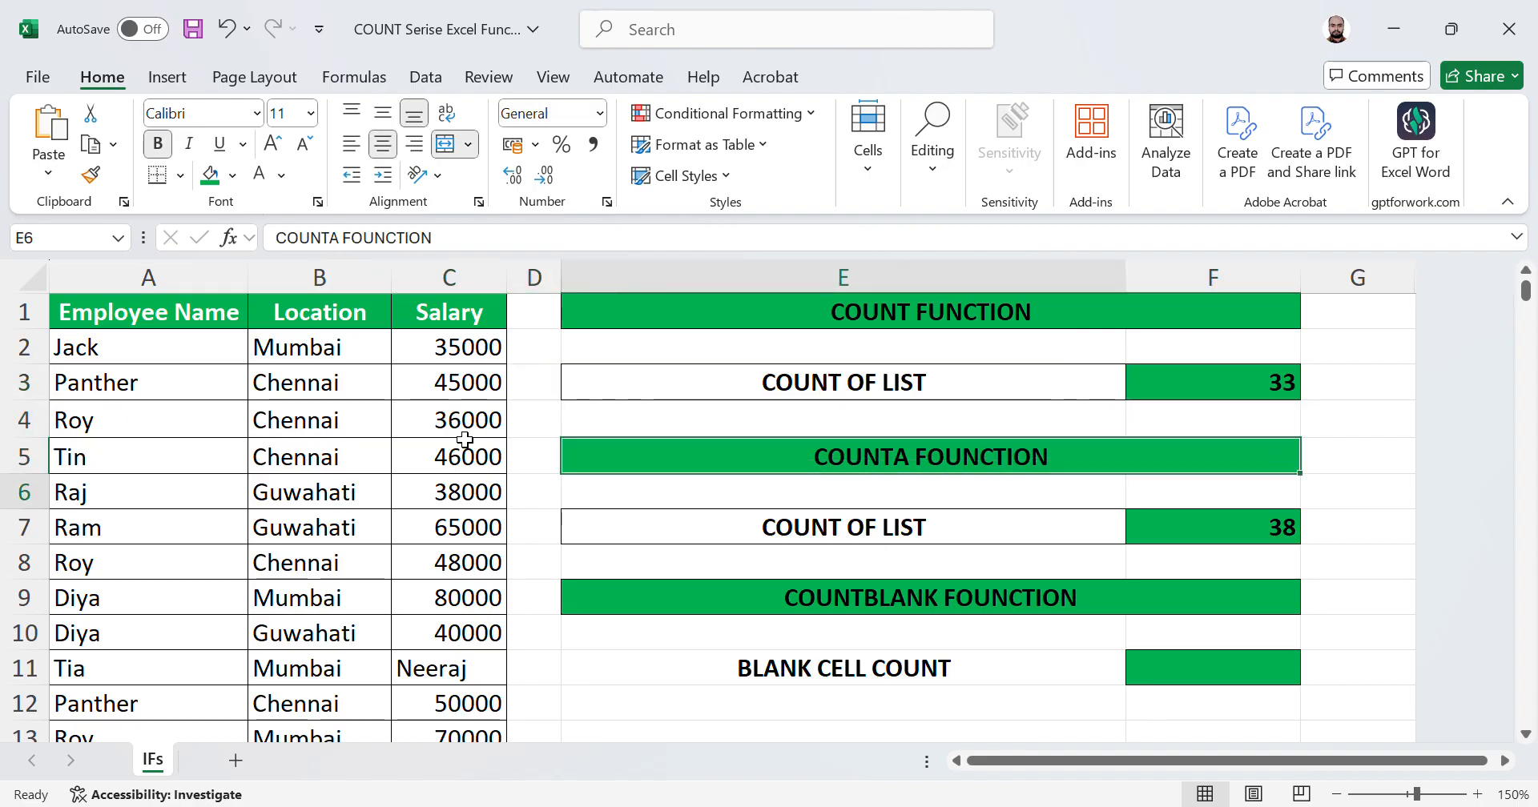
key("Right")
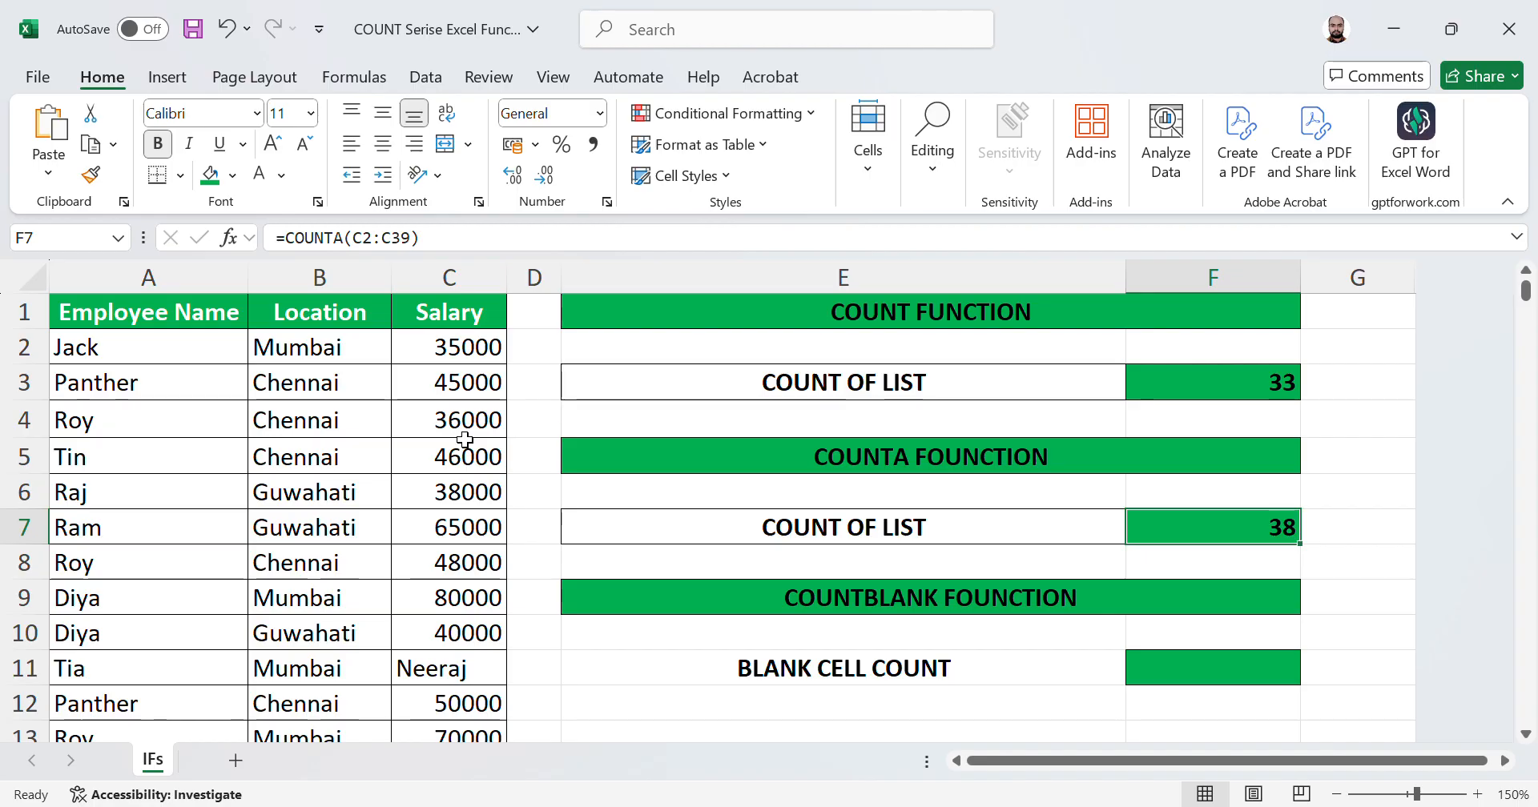
key("Left")
key("Left")
key("Left")
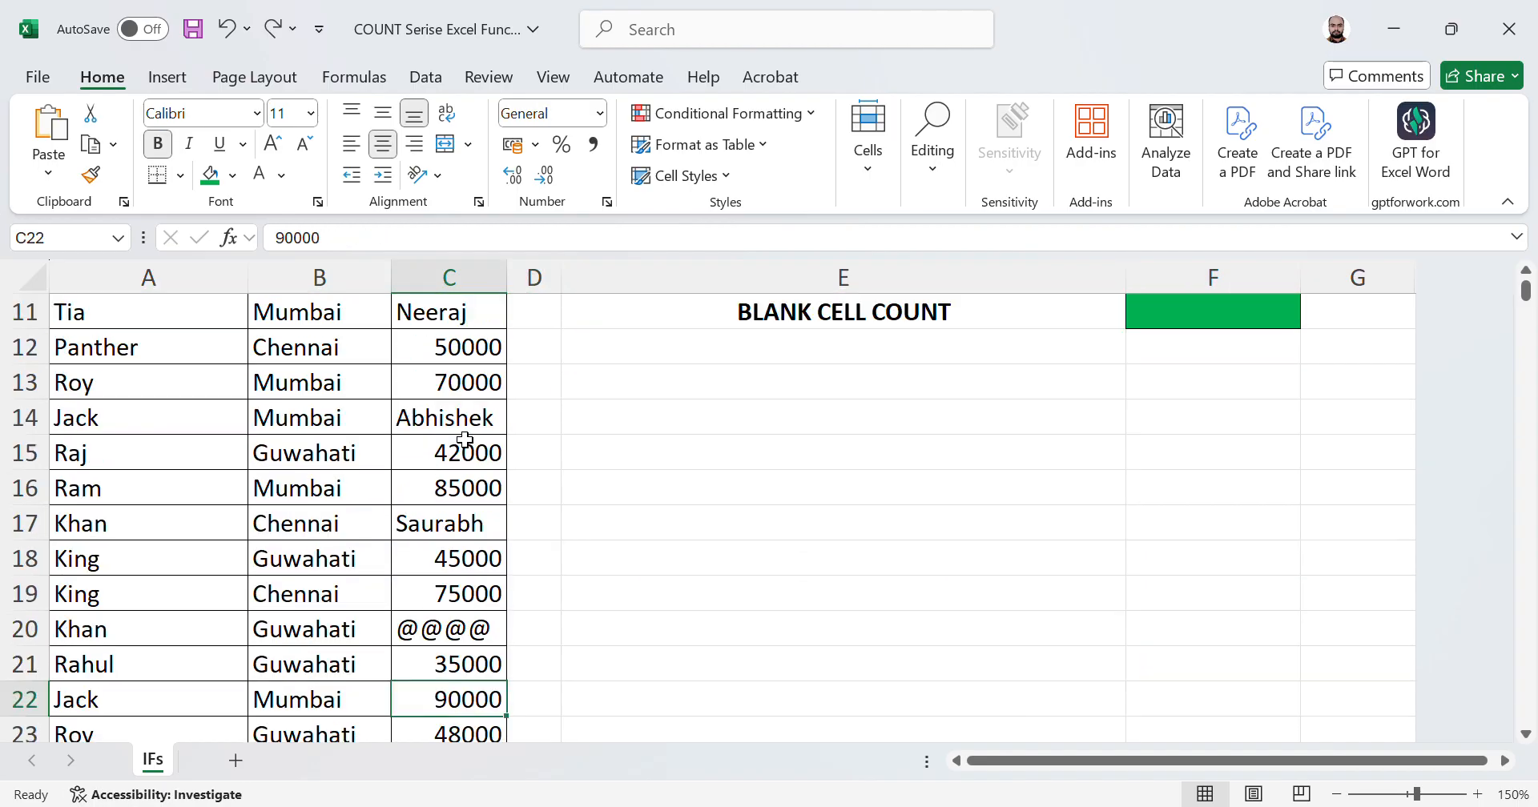
Step: Restore the original numeric salaries in C11, C14, C17, C20 and C22
key("Up")
key("Up")
key("Up")
key("Up")
key("Up")
key("Up")
key("Up")
key("Up")
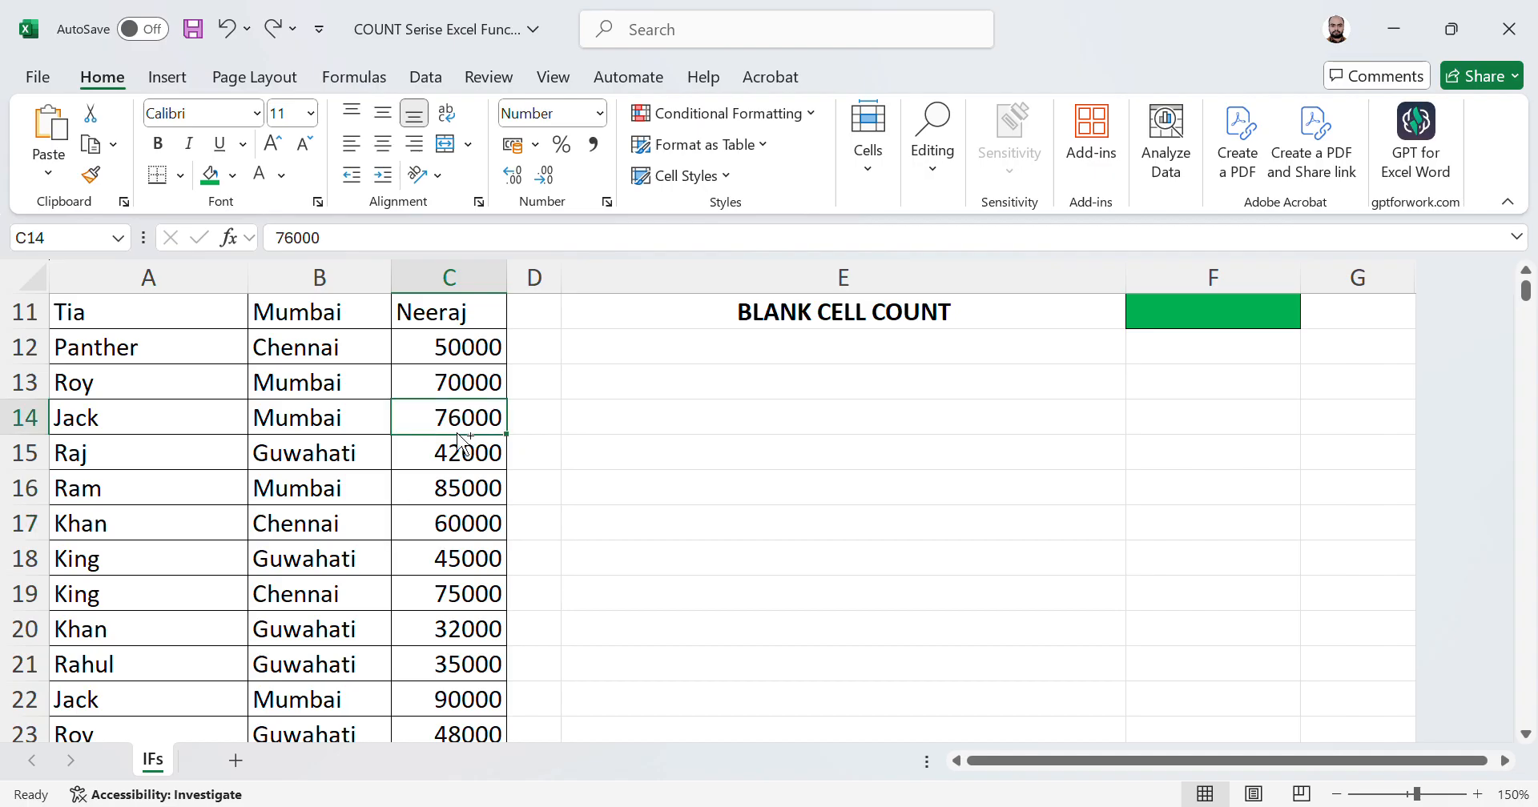
key("Up")
key("Up")
key("Up")
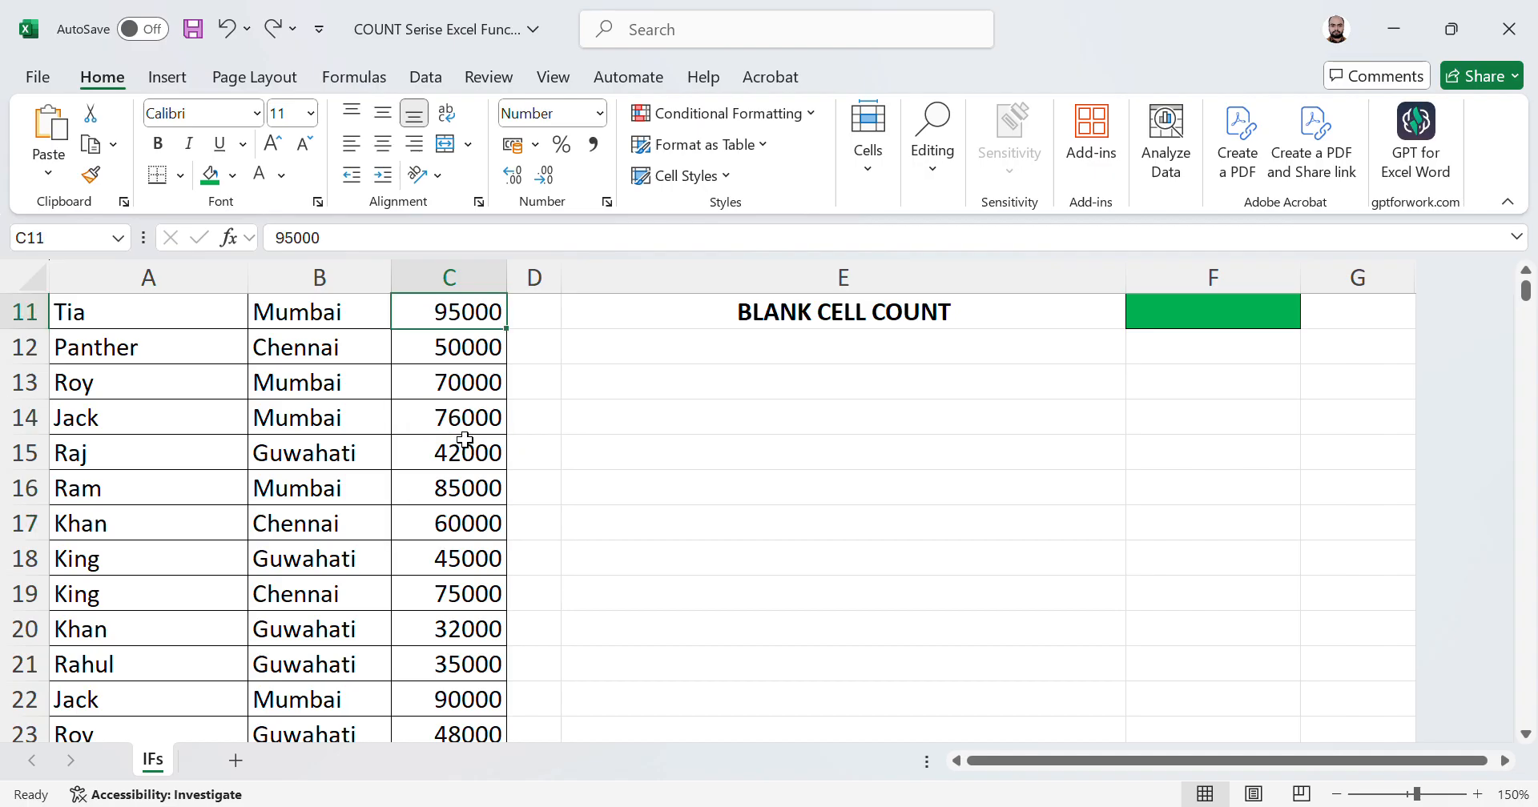
key("Up")
key("Up")
key("Up")
key("Up")
key("Up")
key("Up")
key("Up")
key("Up")
key("Up")
key("Up")
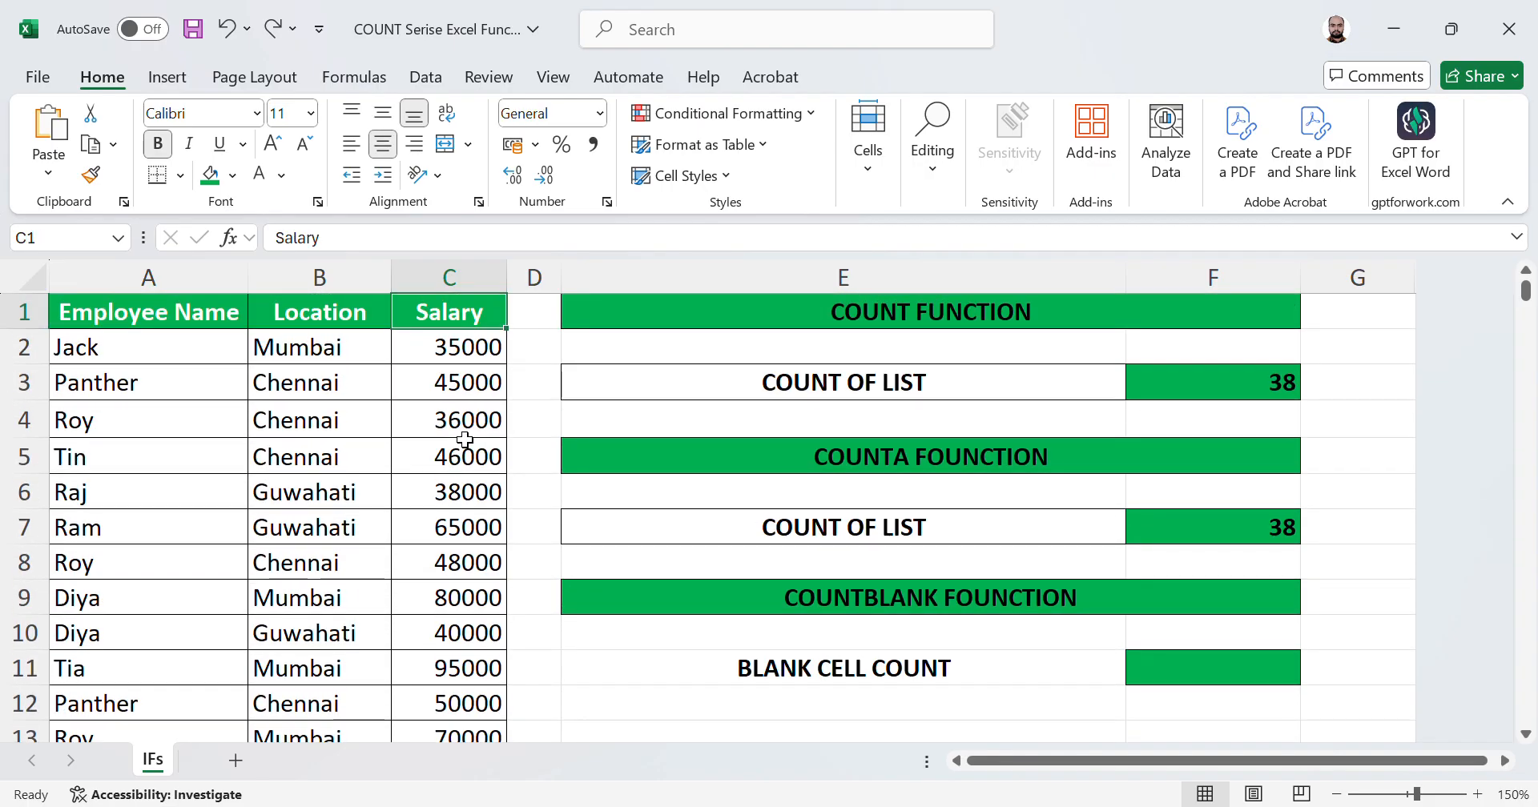
Step: In F11, enter the formula =COUNTBLANK(C2:C39) to count blank salary cells
key("Down")
key("Down")
key("Down")
key("Down")
key("Down")
key("Down")
key("Down")
key("Down")
key("Right")
key("Right")
key("Right")
key("Down")
key("Left")
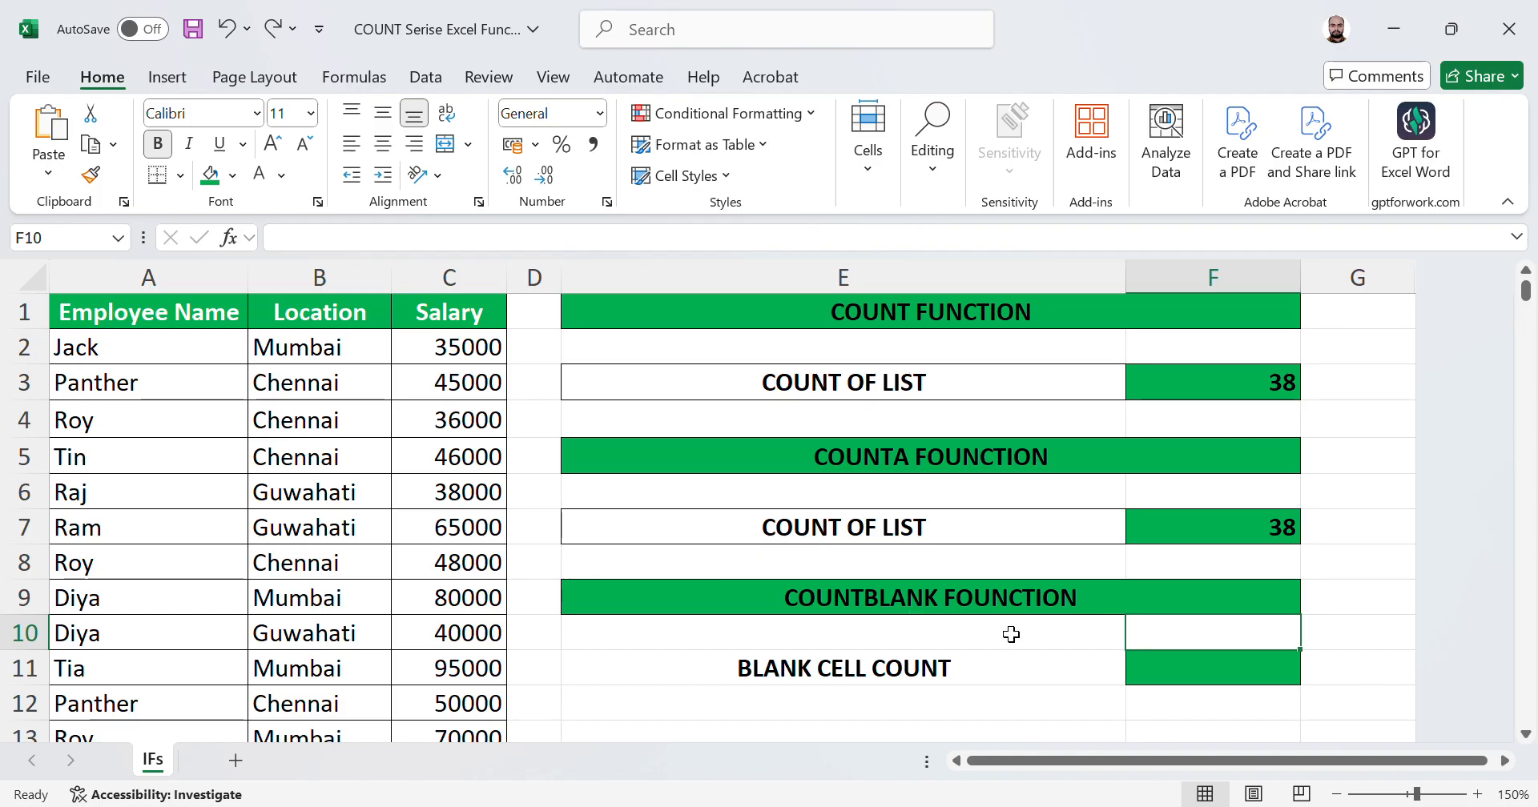
left_click(1199, 672)
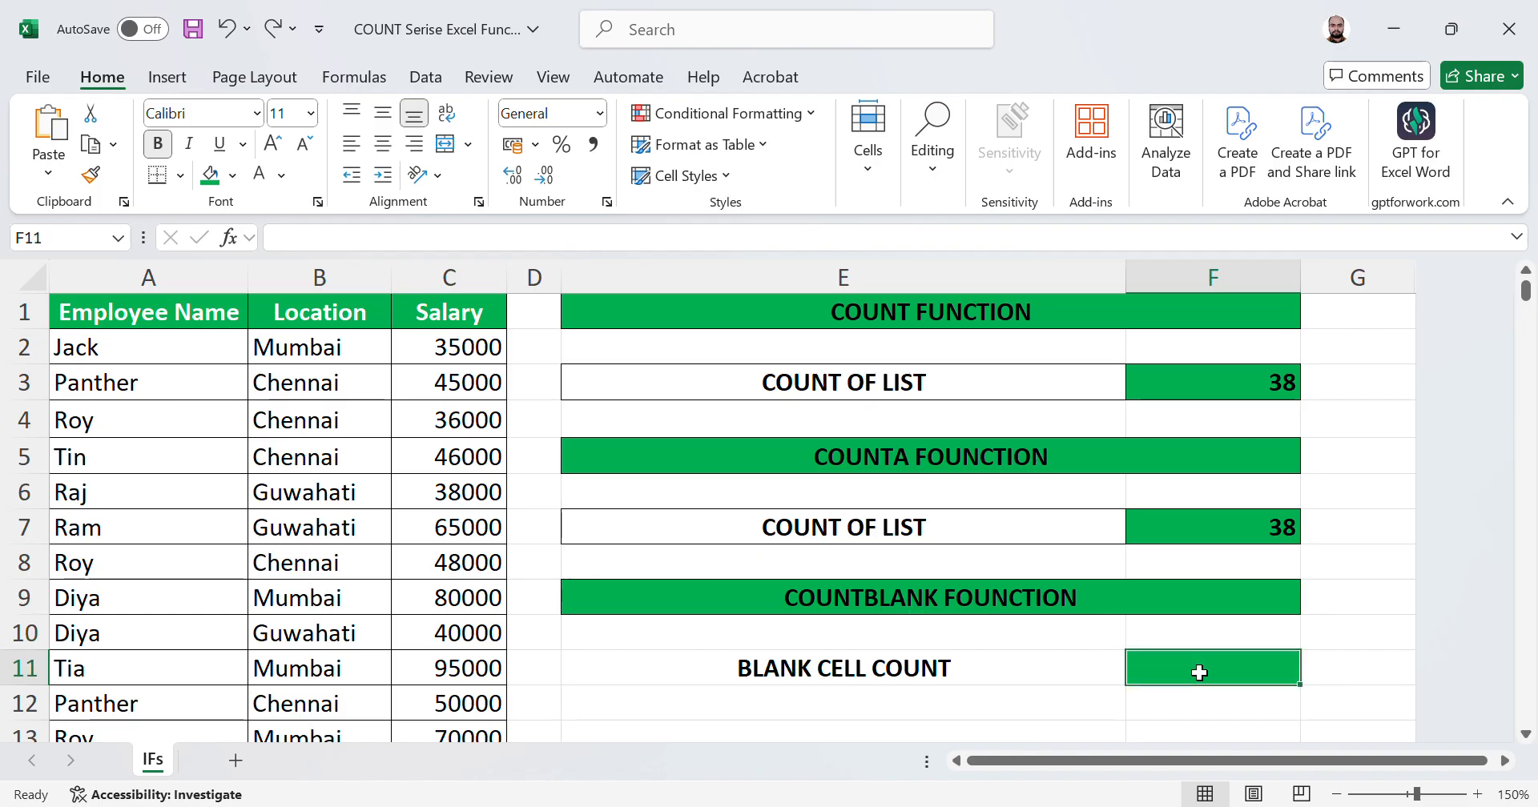
type("=count")
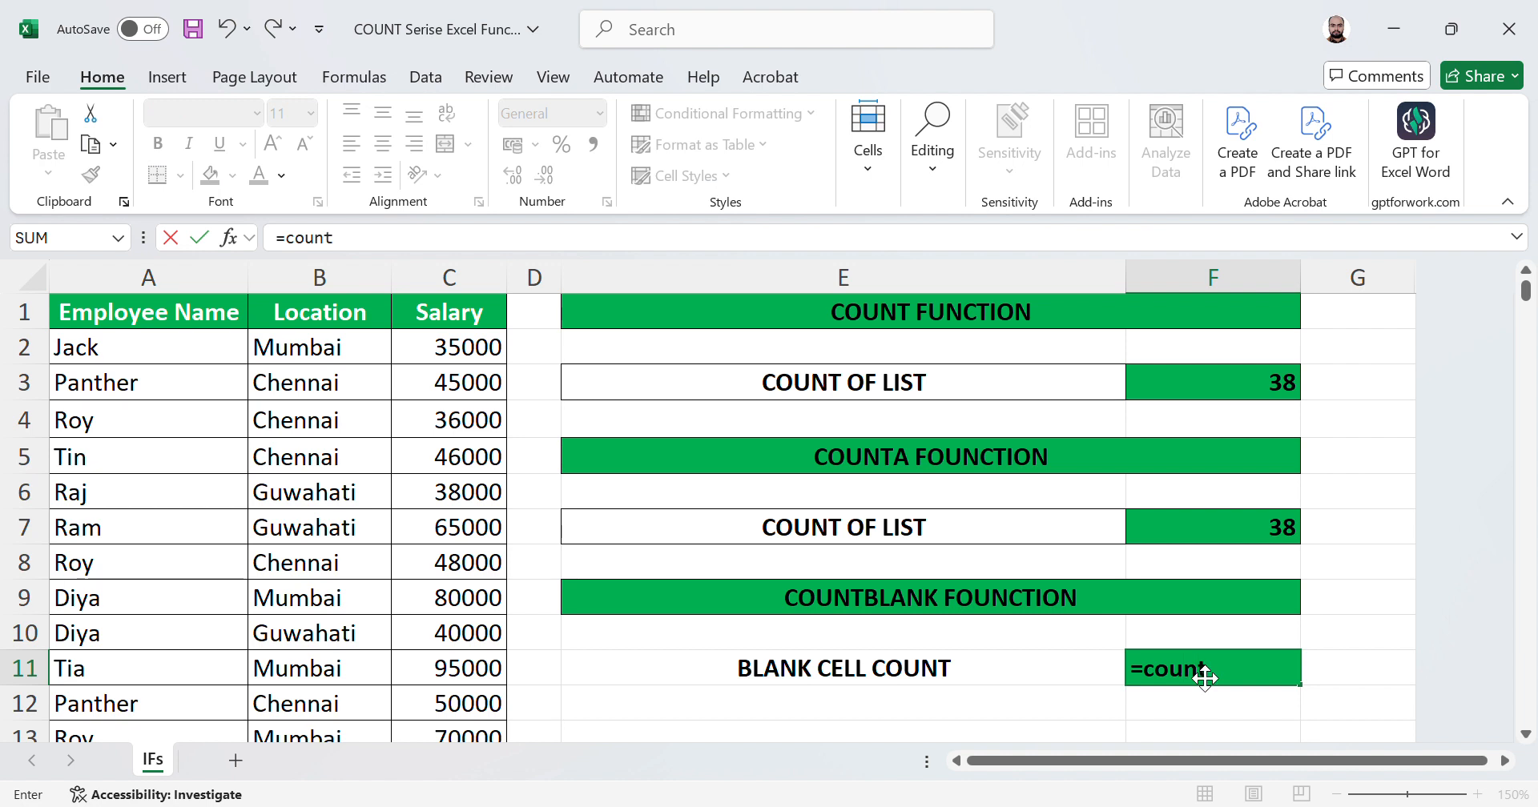
key("Down")
key("Down")
key("Tab")
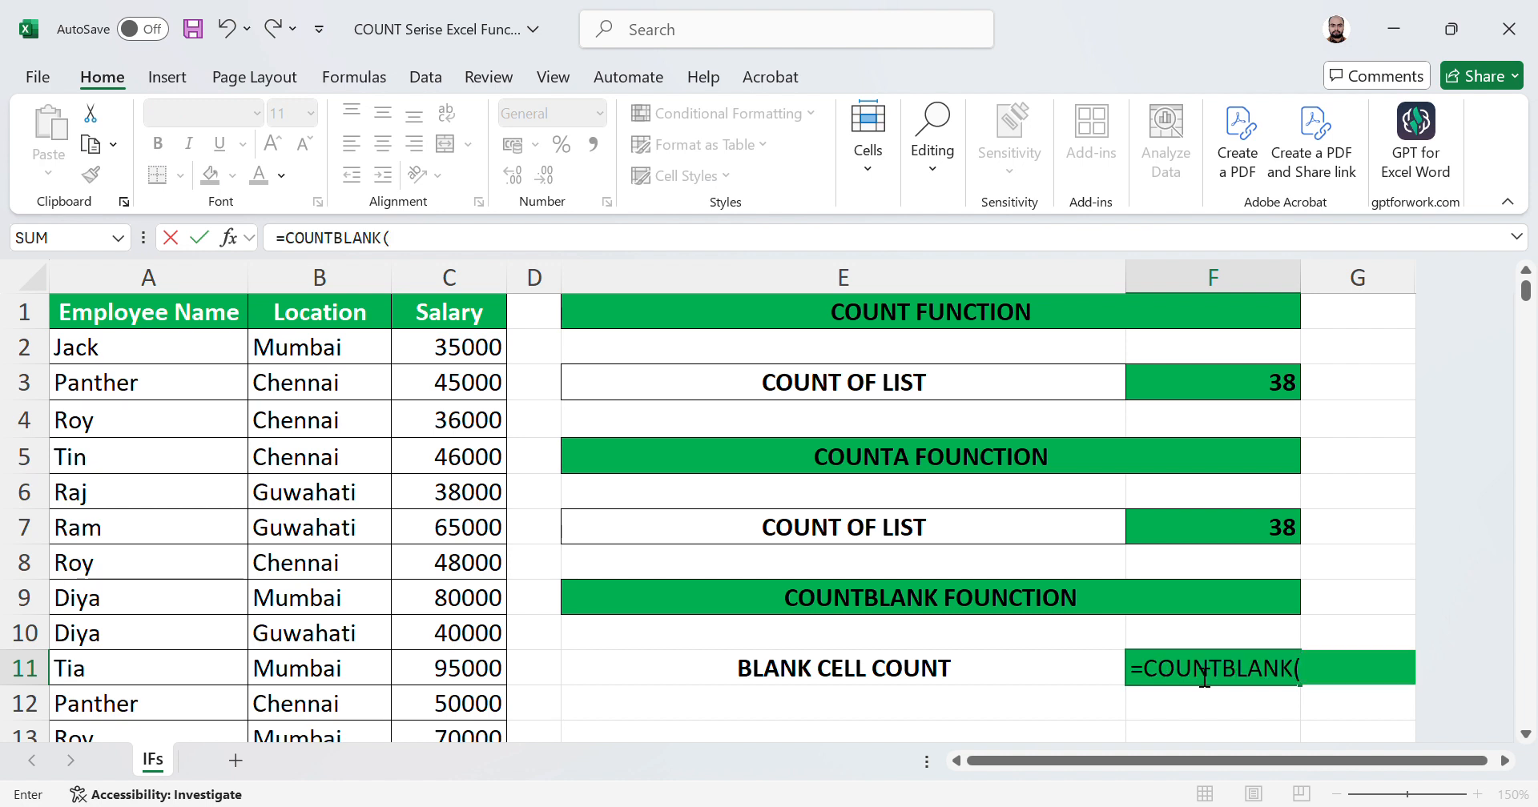
key("Left")
key("Left")
key("Left")
key("ctrl+Up")
key("Down")
key("ctrl+shift+Down")
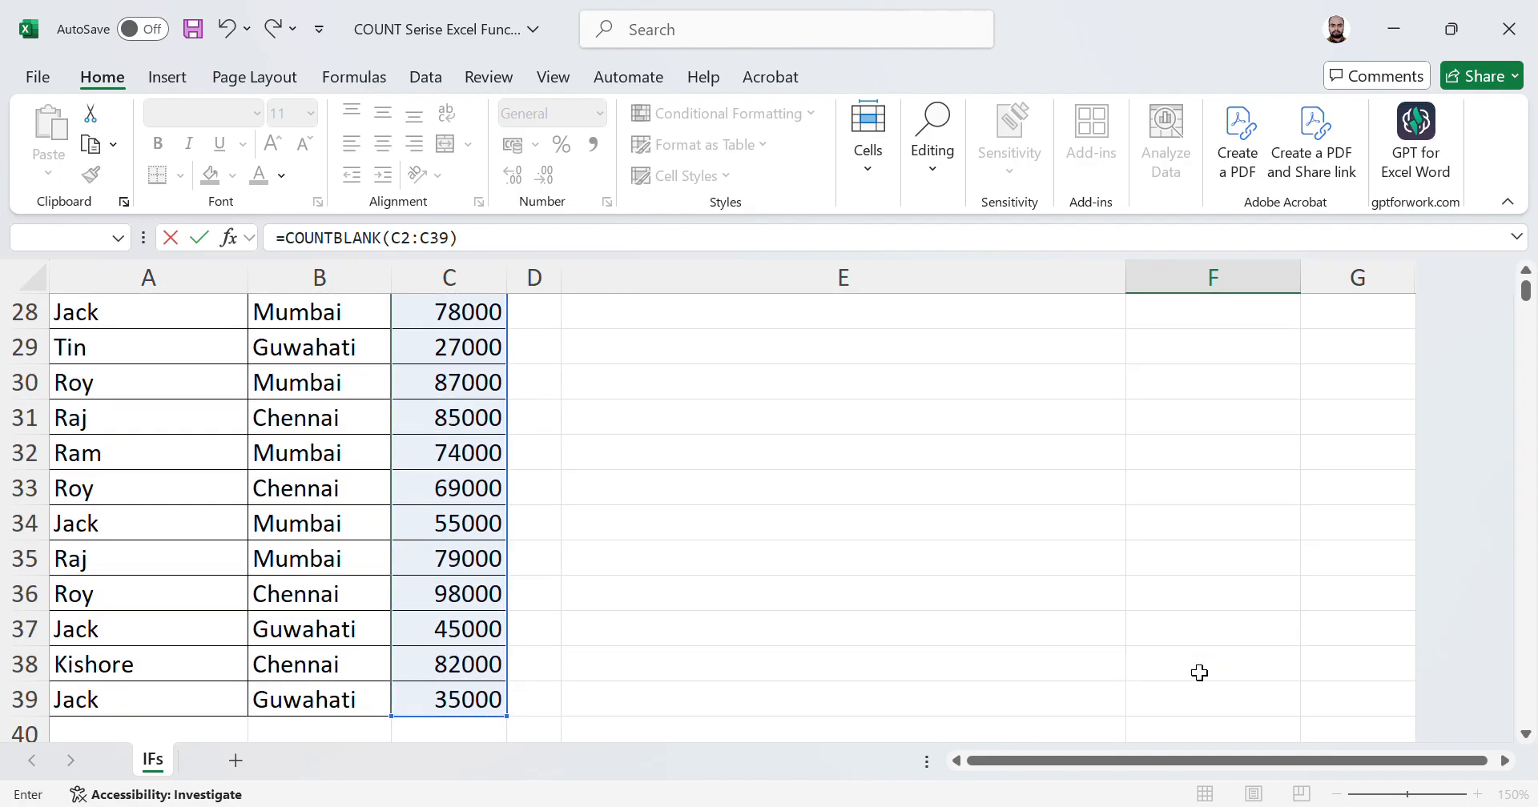
key("Return")
Step: Check the COUNTBLANK result in F11 against the salary column entries
key("Up")
key("Up")
key("Up")
key("Down")
key("Down")
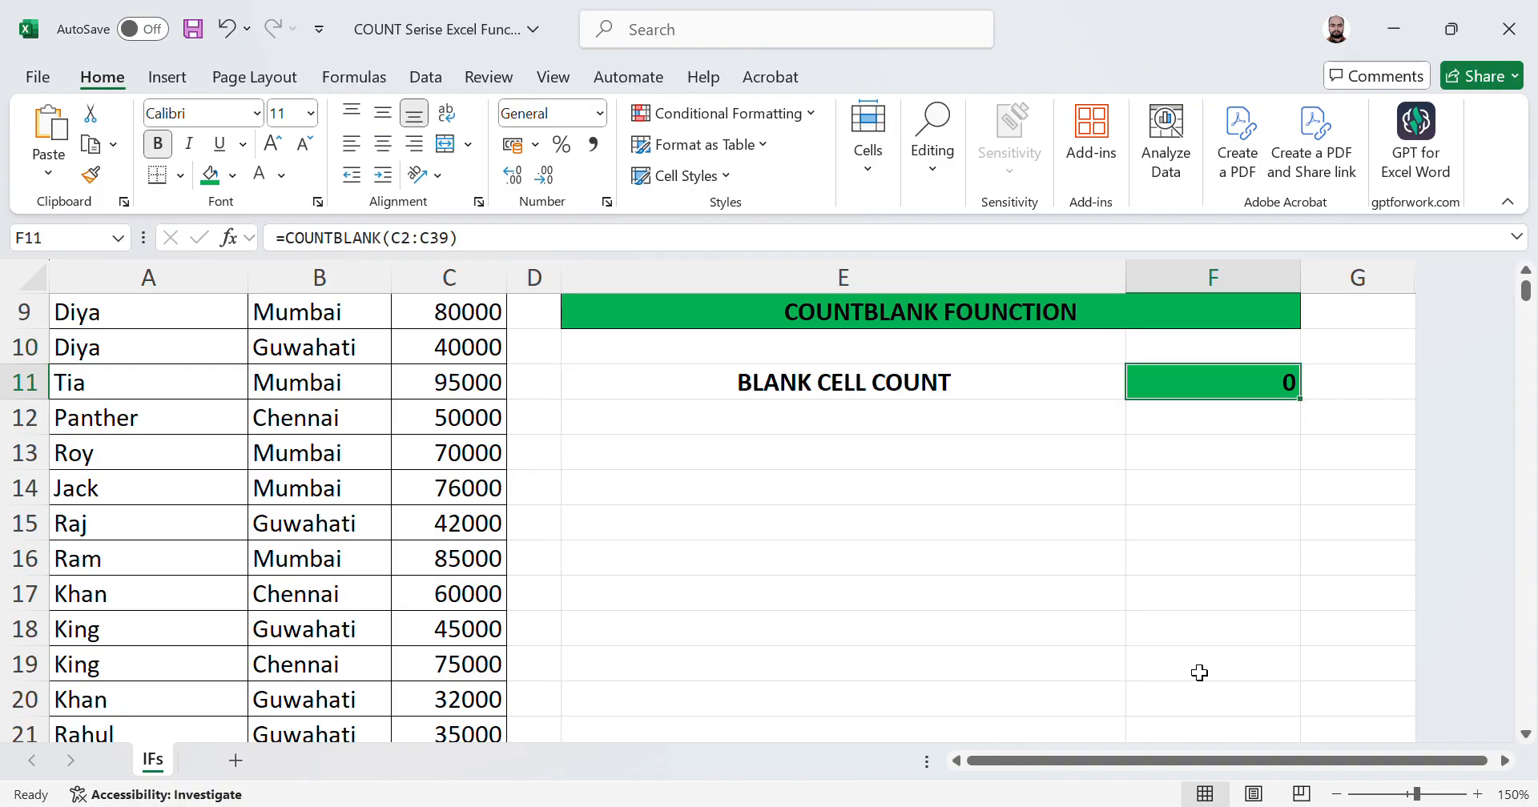
key("Left")
key("Left")
key("Left")
key("Up")
key("Up")
key("Up")
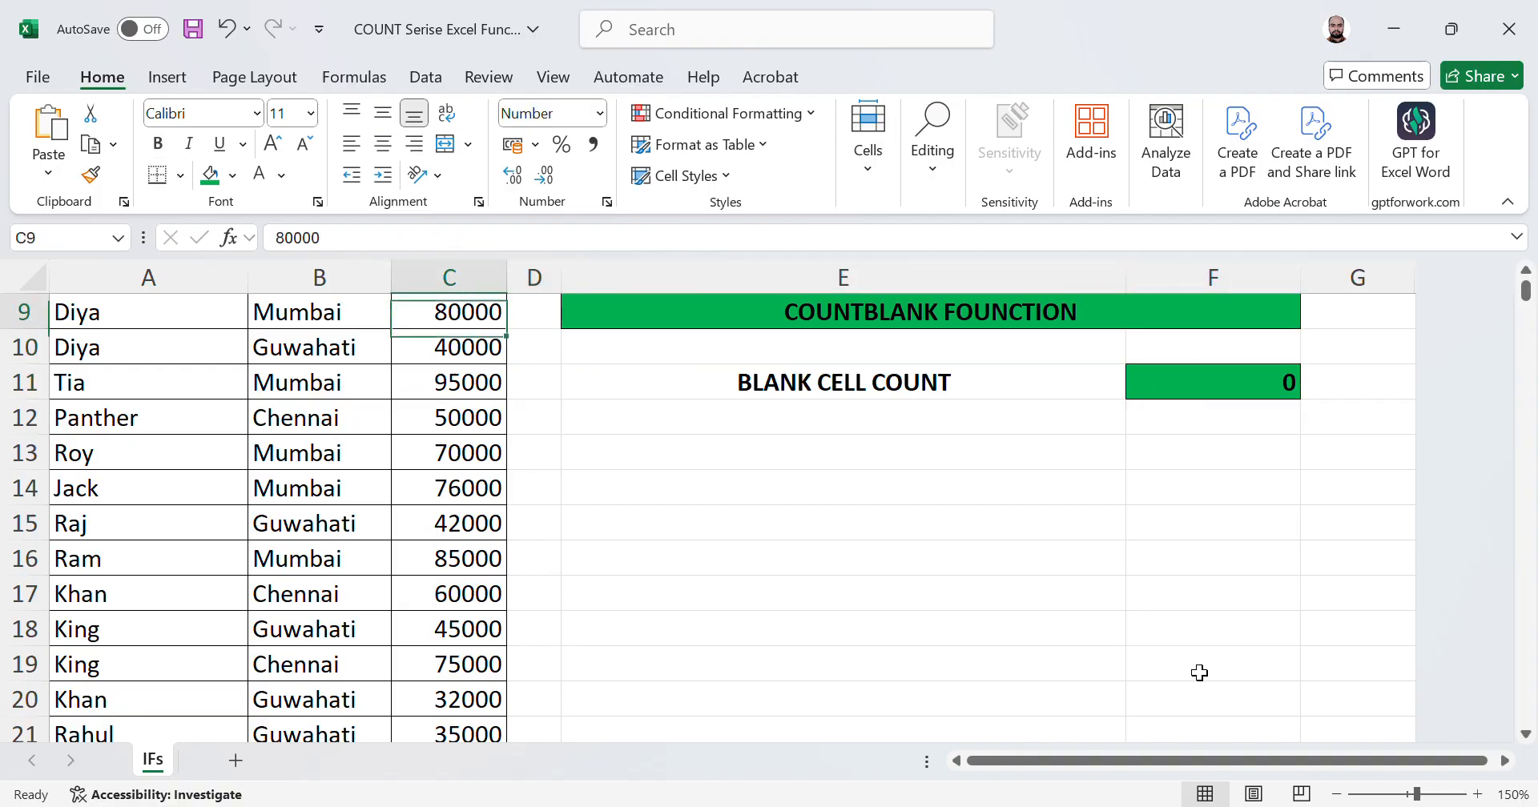
key("Up")
key("Up")
key("Up")
key("Up")
key("Up")
key("Up")
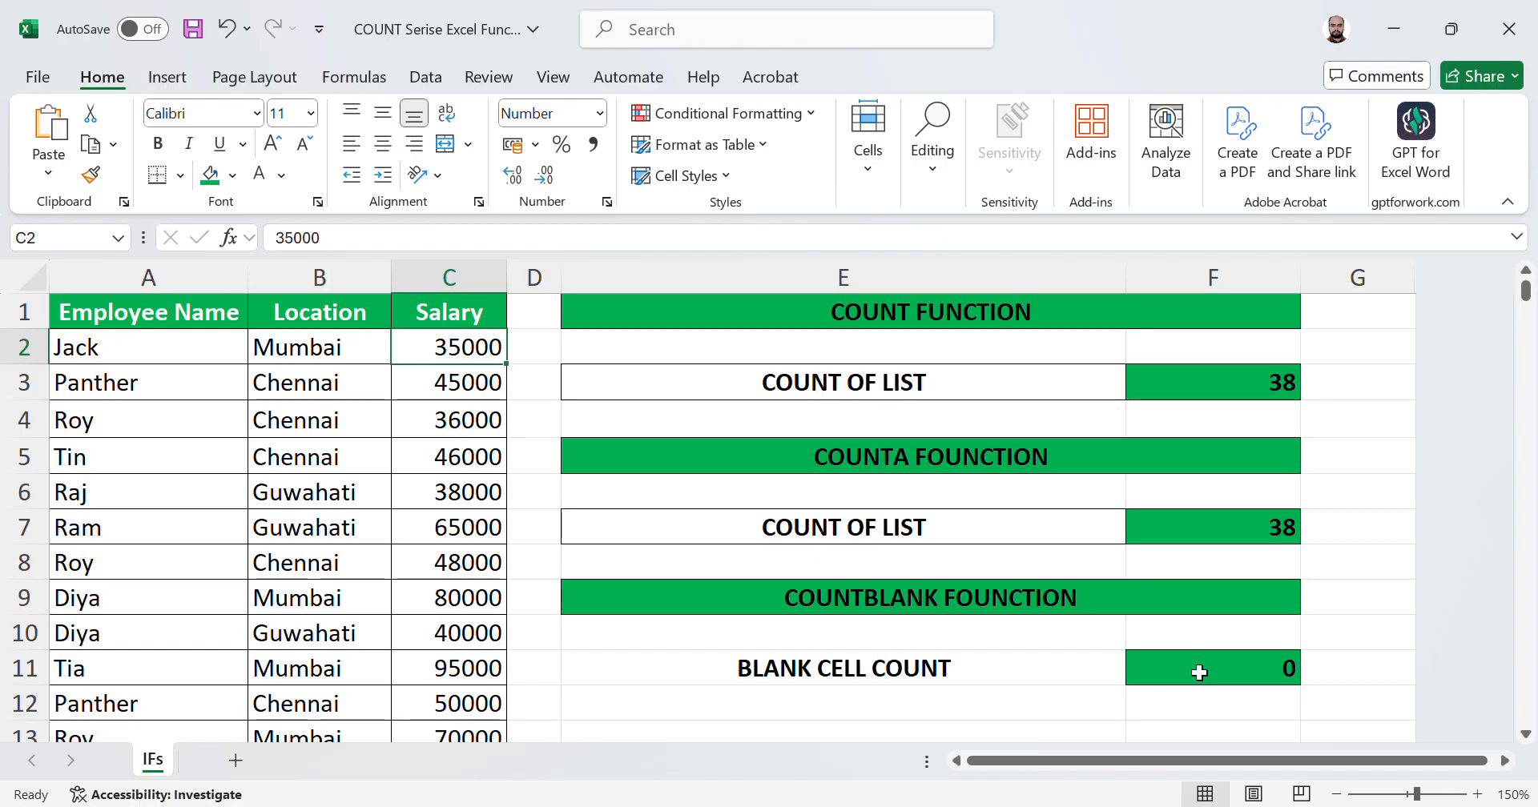
key("Right")
key("Right")
key("Down")
key("Down")
key("Down")
key("Down")
key("Down")
key("Down")
key("Down")
key("Down")
key("Down")
key("Right")
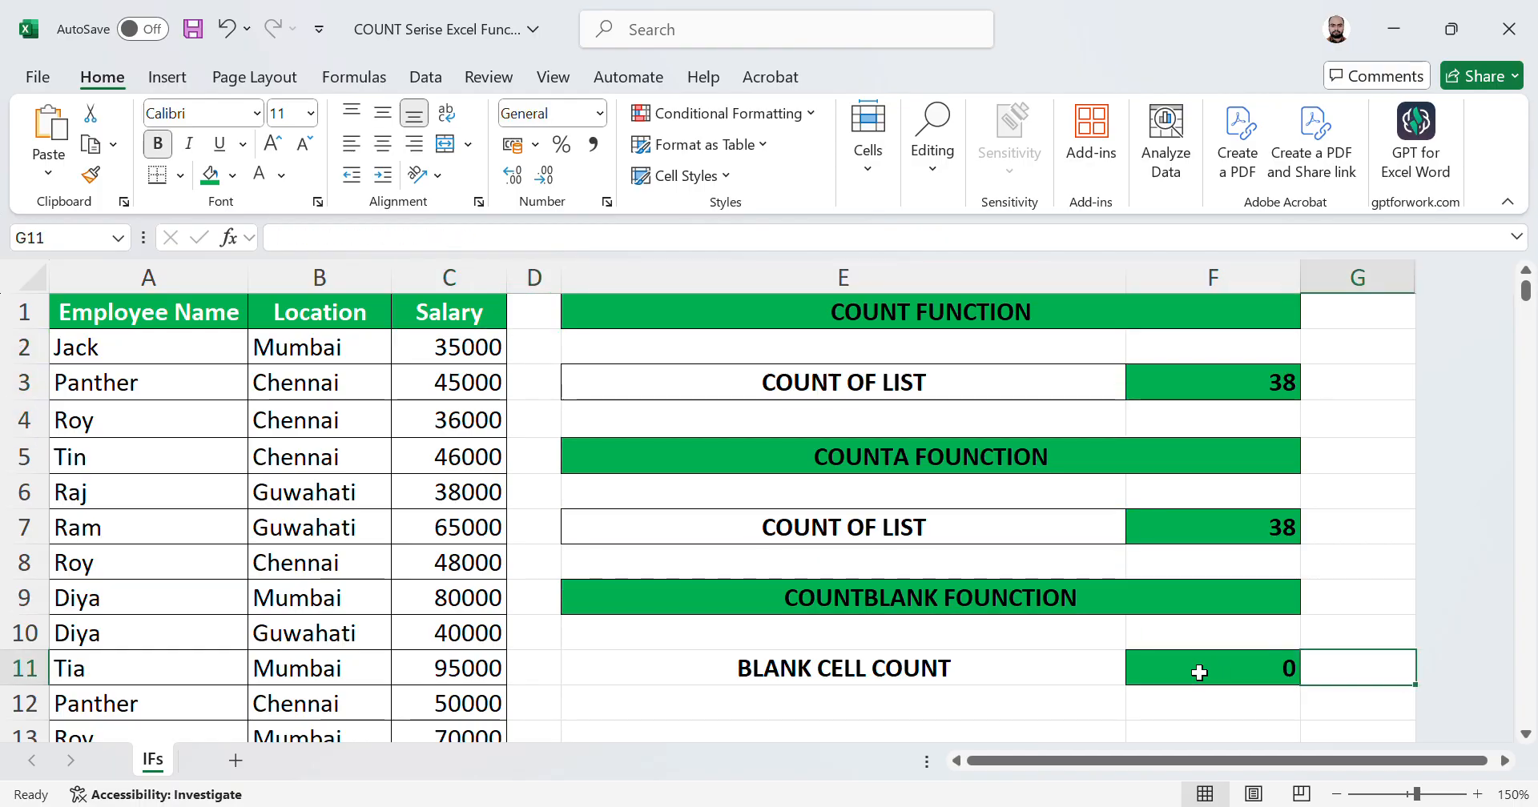
key("Left")
key("Left")
key("Left")
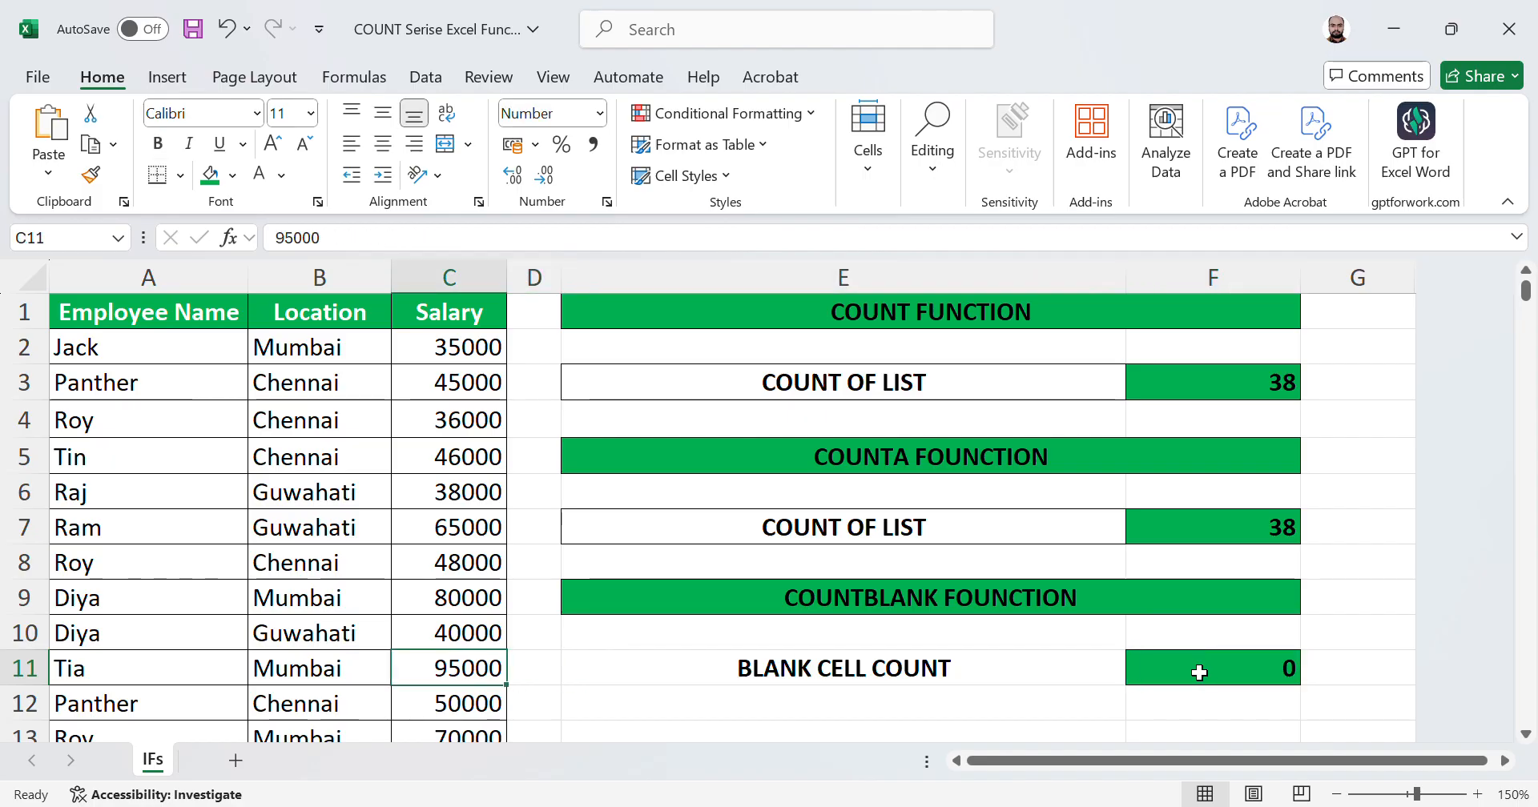
Step: Clear the salary values in C11, C13, C17, C21, C27 and C31 to leave those cells blank
key("Delete")
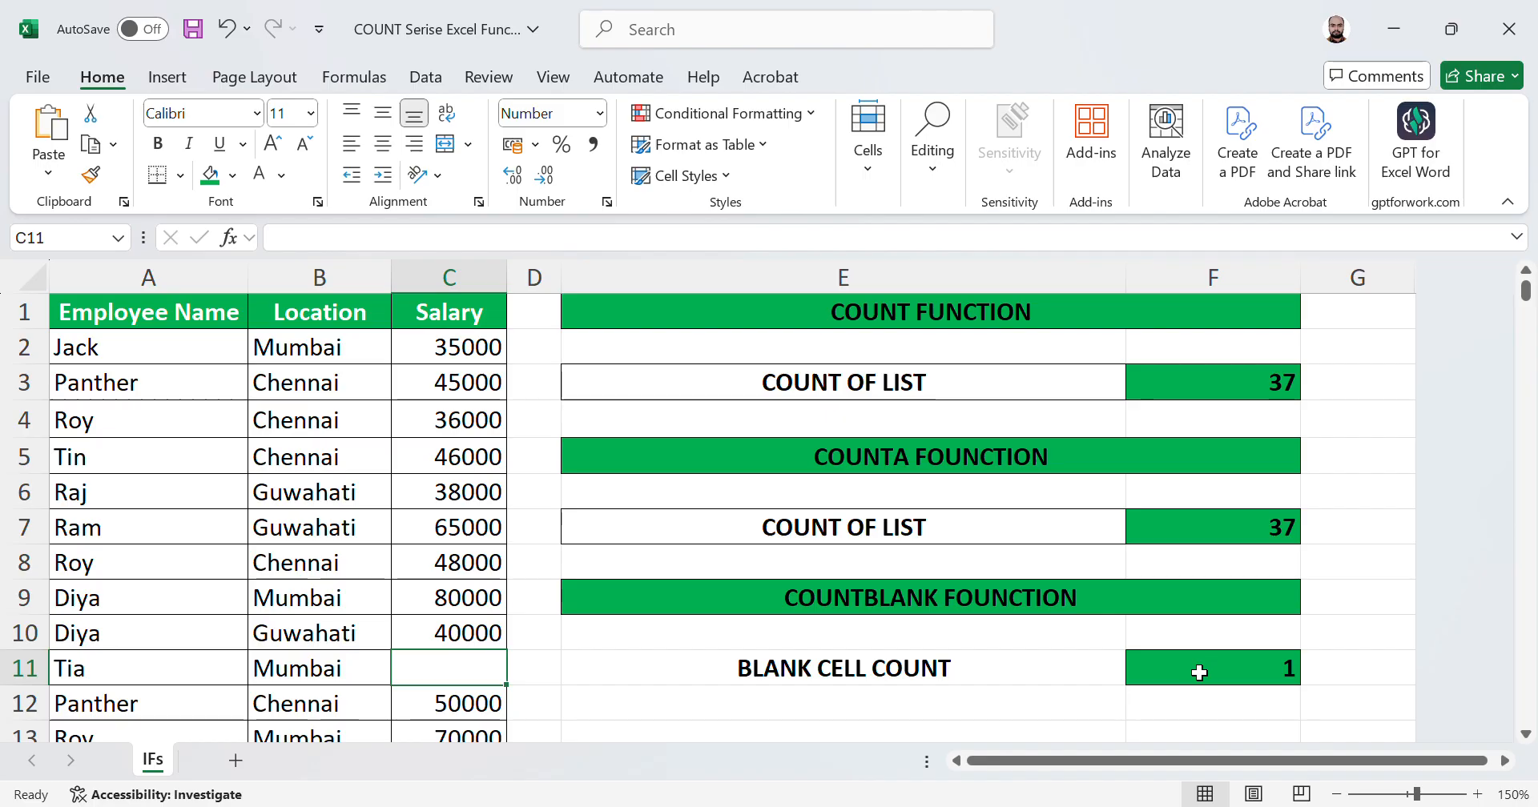
key("Down")
key("Down")
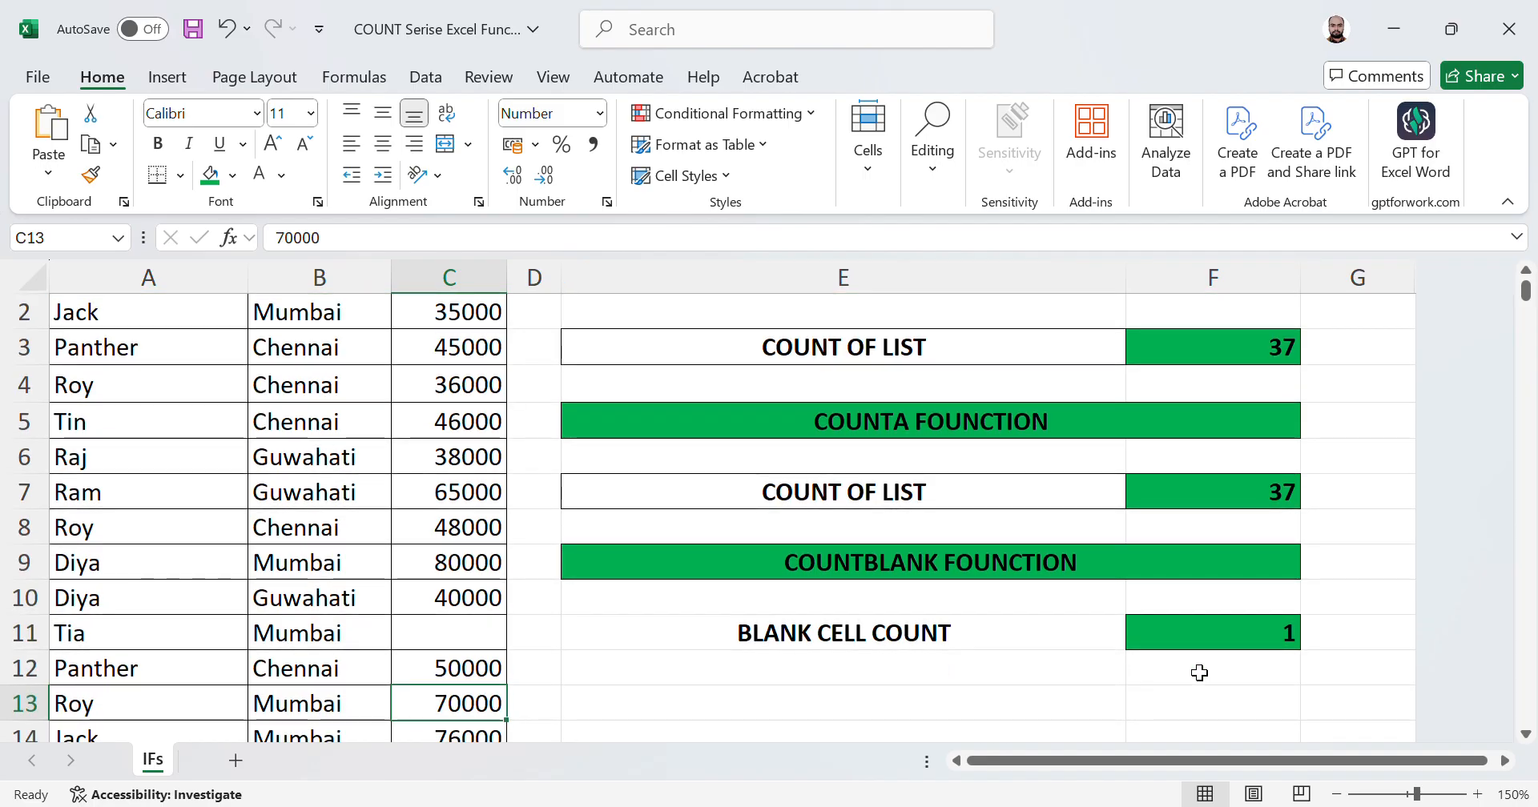
key("Delete")
key("Down")
key("Down")
key("Down")
key("Down")
key("Delete")
key("Down")
key("Down")
key("Down")
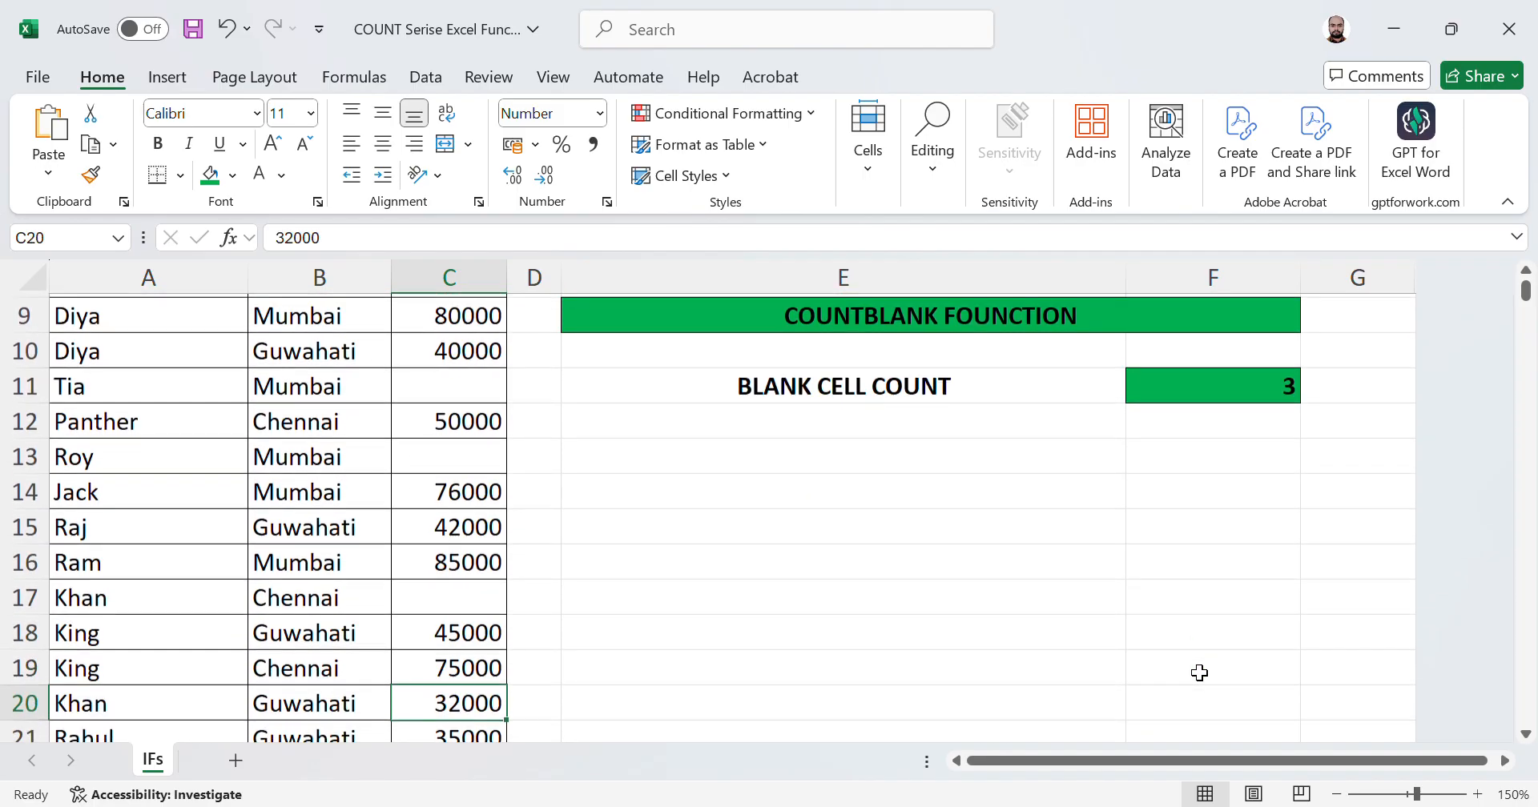
key("Down")
key("Delete")
key("Down")
key("Down")
key("Down")
key("Down")
key("Down")
key("Down")
key("Delete")
key("Down")
key("Down")
key("Down")
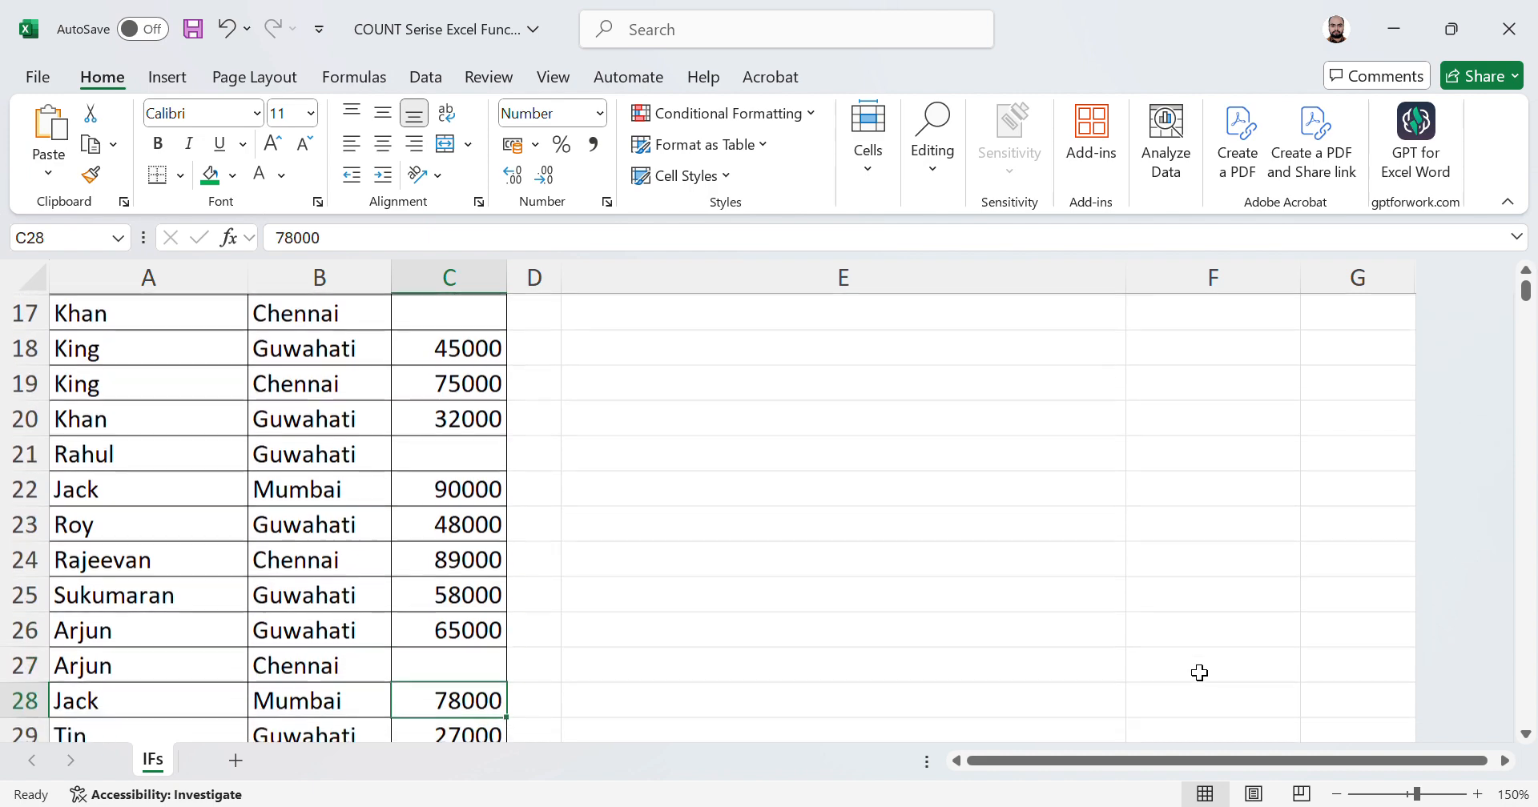
key("Down")
key("Delete")
Step: Return to F11 and review the COUNT, COUNTA and COUNTBLANK results after clearing the salaries
key("Up")
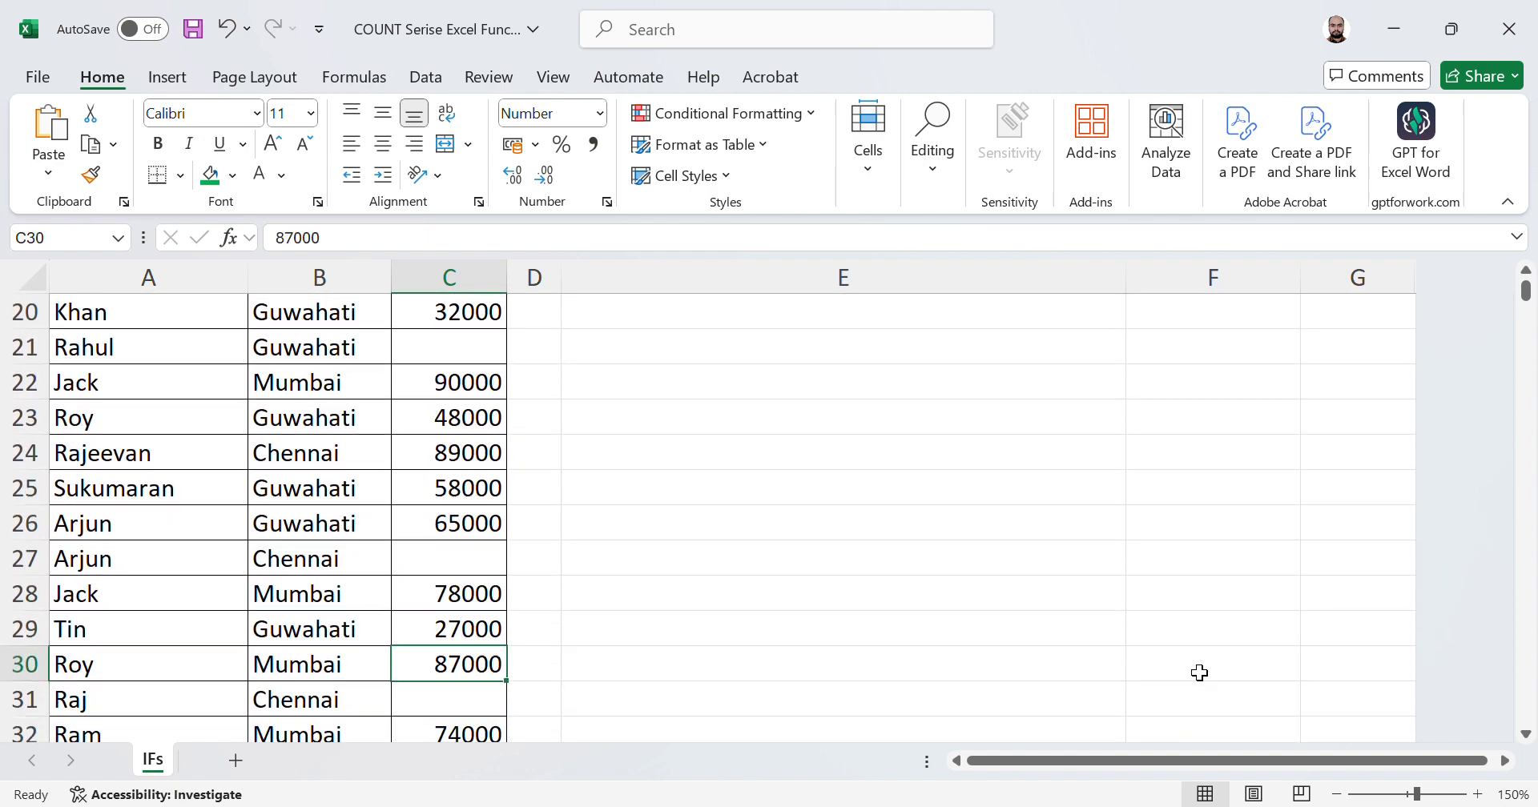
key("Up")
key("Up")
key("Up")
key("Up")
key("Left")
key("ctrl+Up")
key("Right")
key("Down")
key("Down")
key("Down")
key("Down")
key("Down")
key("Down")
key("Down")
key("Down")
key("Down")
key("Down")
key("Down")
key("Right")
key("Right")
key("Right")
key("Up")
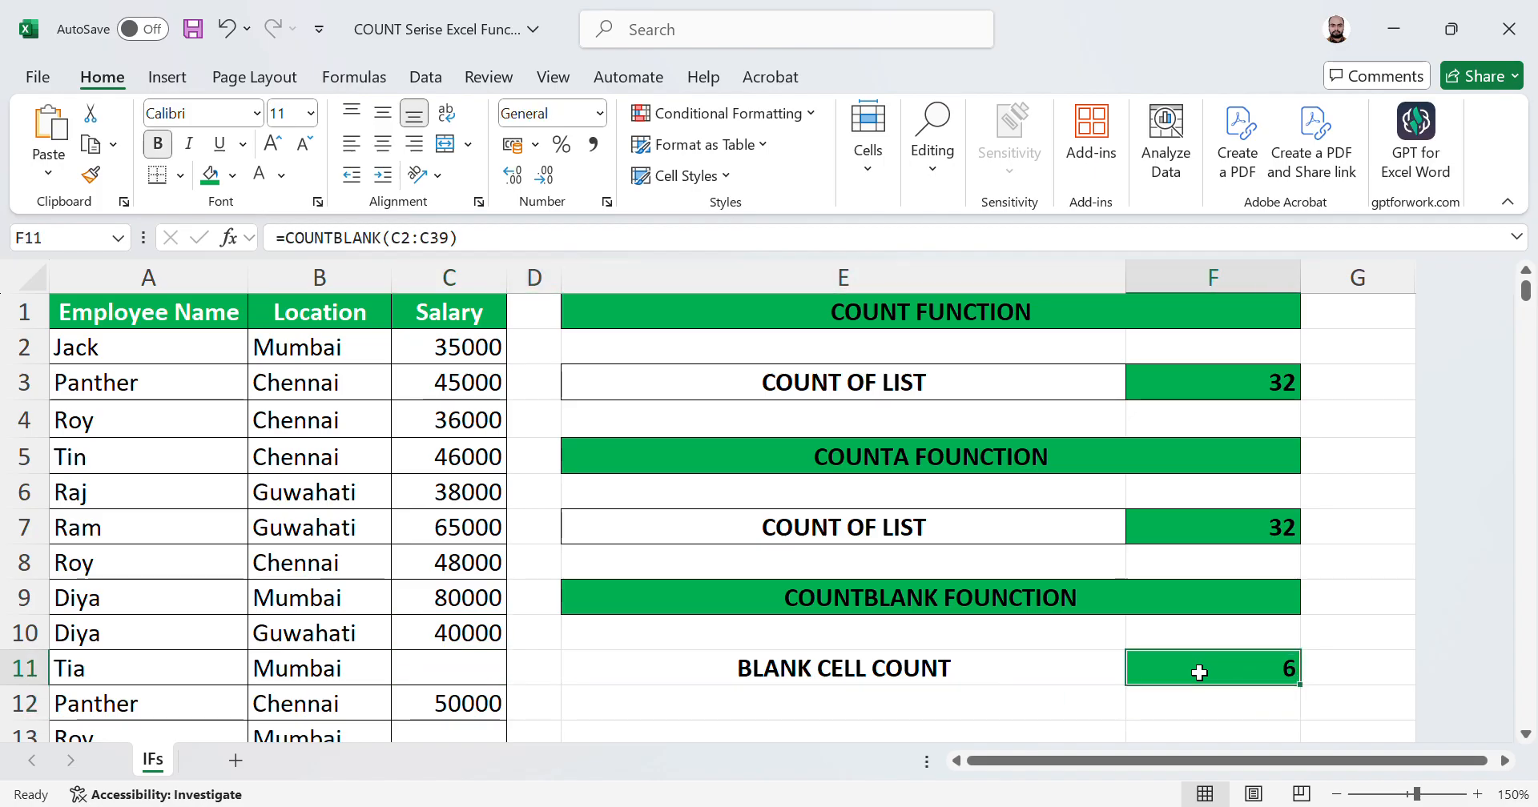